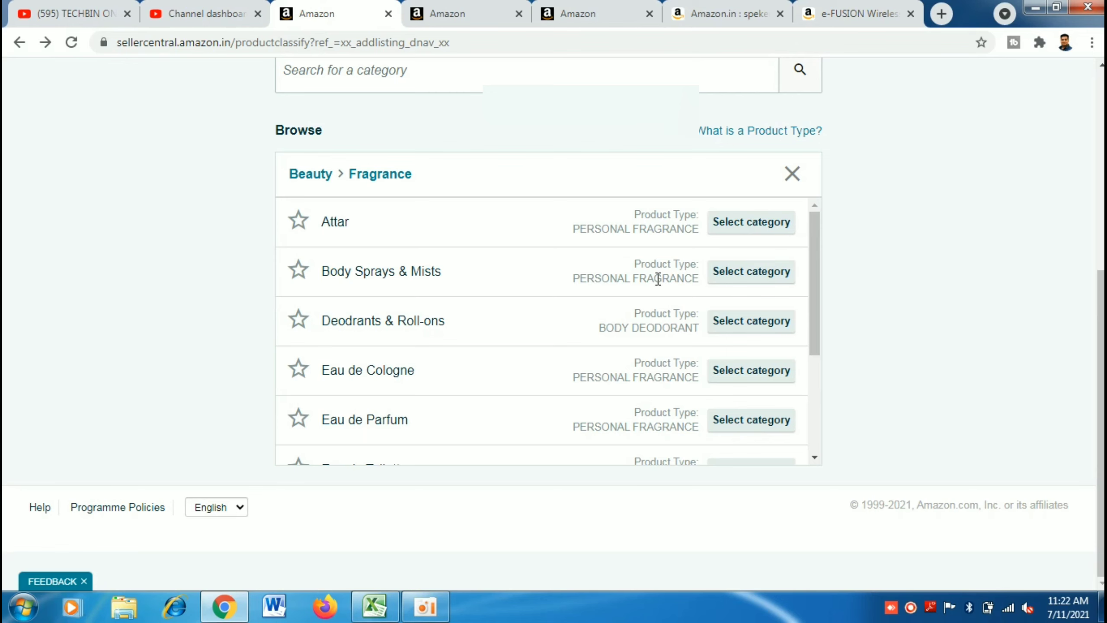
# - Open the listing form for the Body Sprays & Mists category, check its Product ID requirement, and return to category selection
pyautogui.click(775, 272)
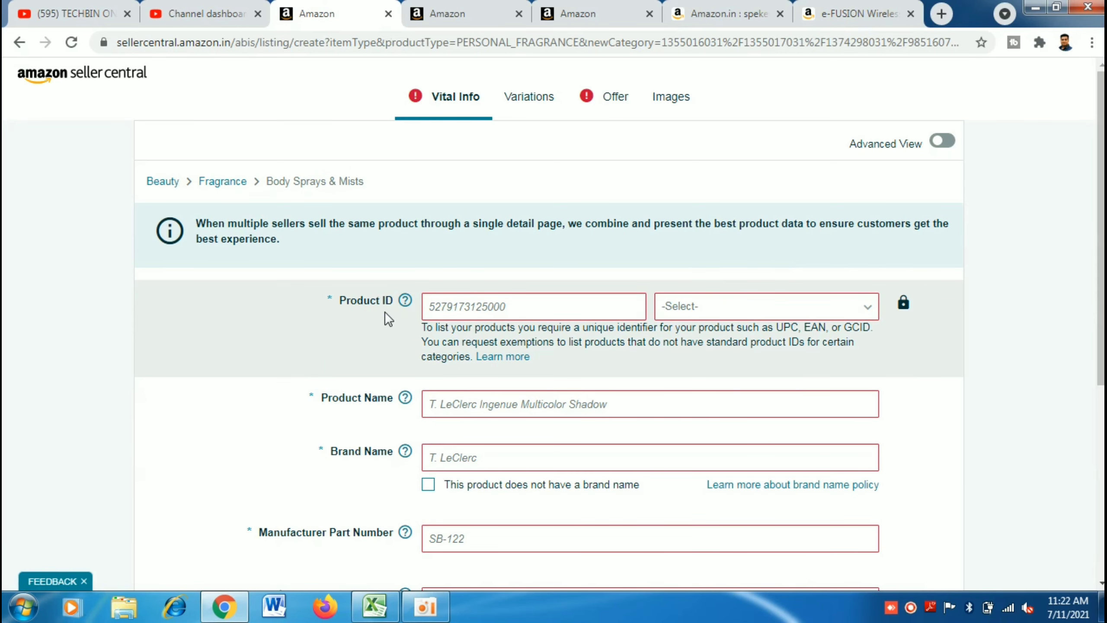
pyautogui.moveTo(400, 313)
pyautogui.click(18, 42)
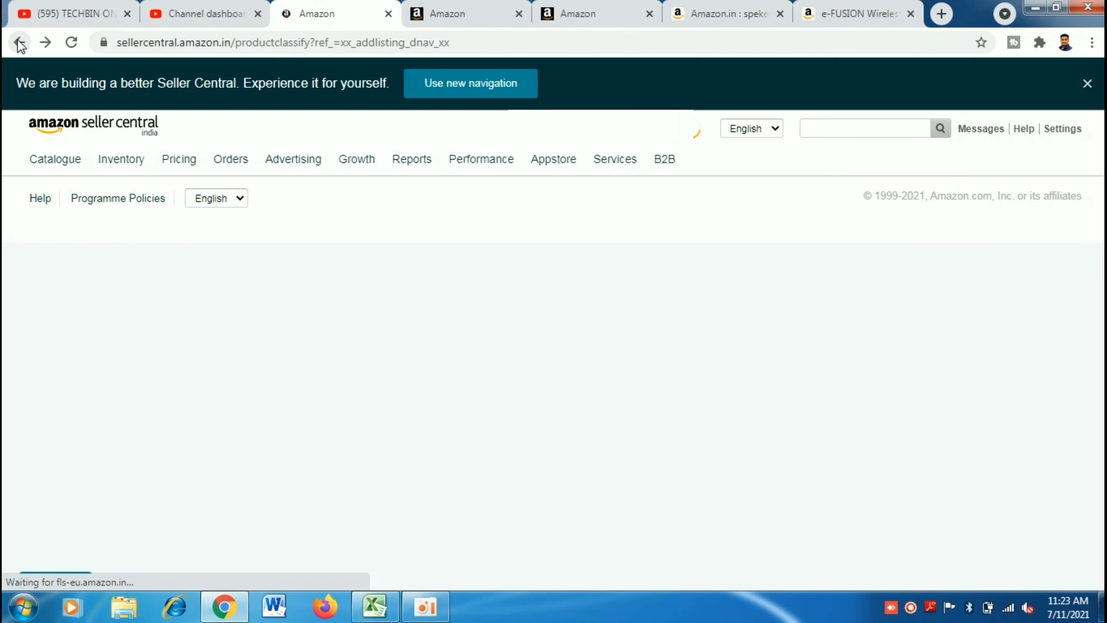
# - Open the listing form for the category Electronics > Home Audio > Speakers > Bluetooth Speakers > Other (Bluetooth Speakers)
pyautogui.scroll(-6, 1088, 363)
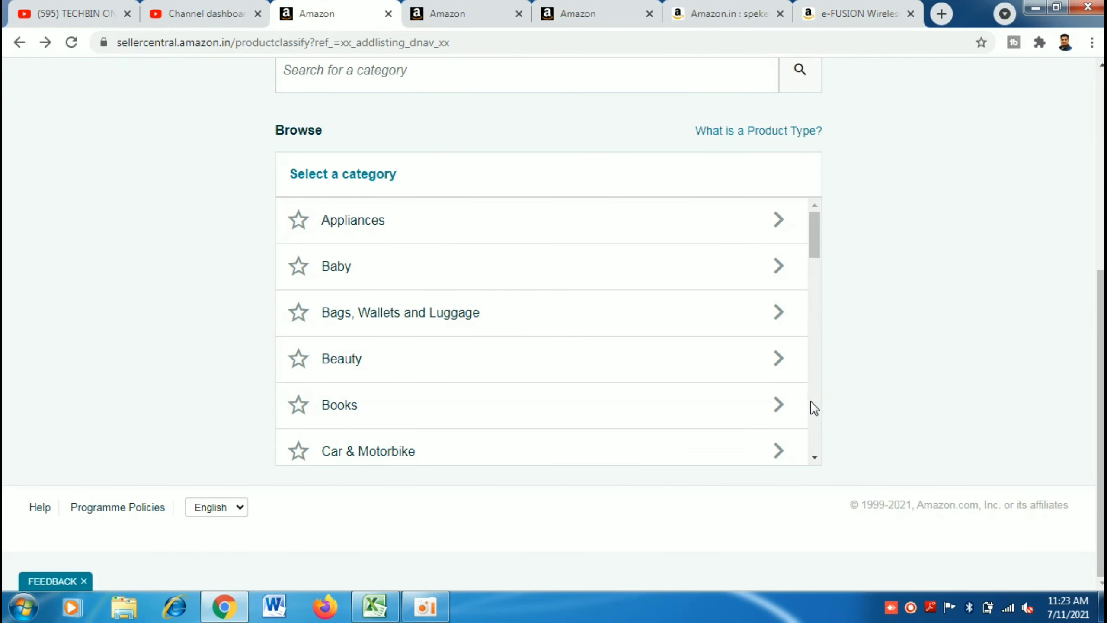
pyautogui.scroll(-5, 811, 401)
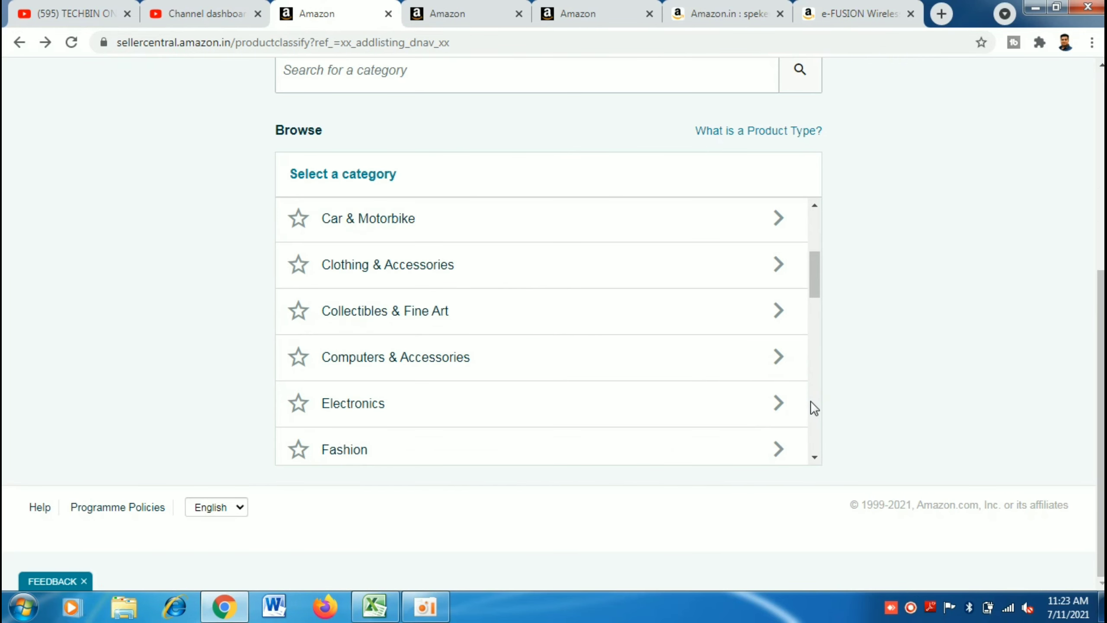
pyautogui.click(582, 414)
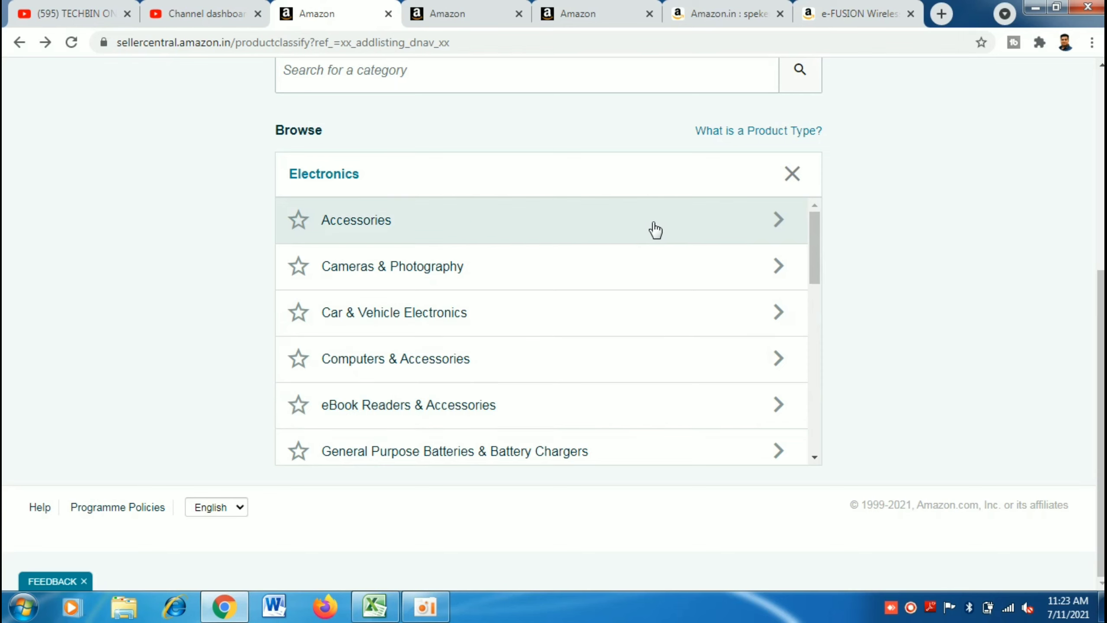
pyautogui.click(816, 444)
pyautogui.click(708, 363)
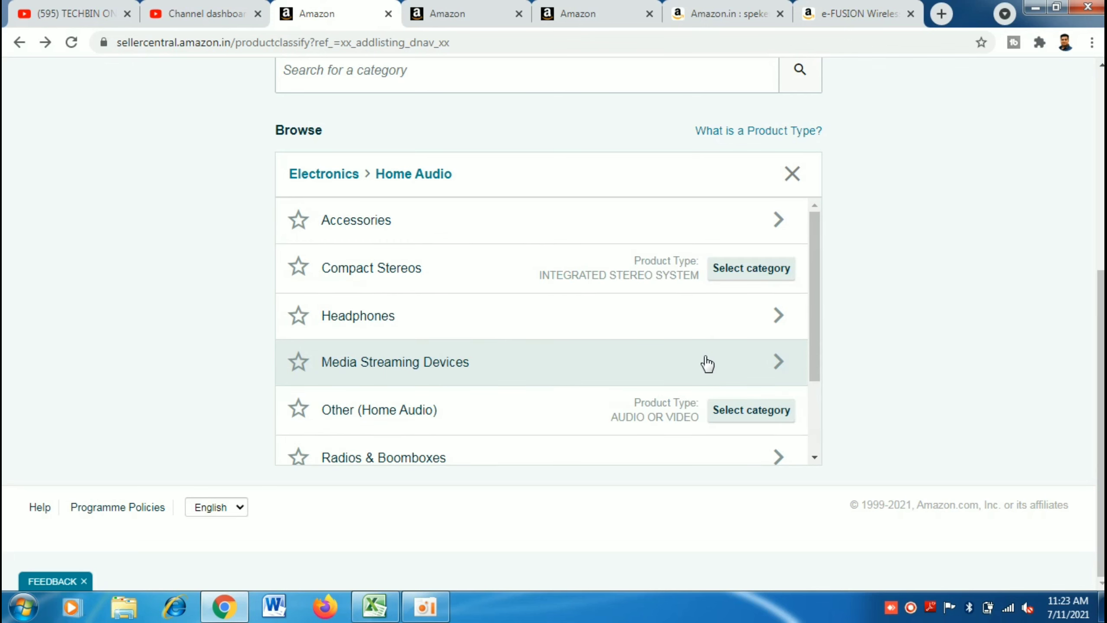
pyautogui.scroll(-3, 814, 434)
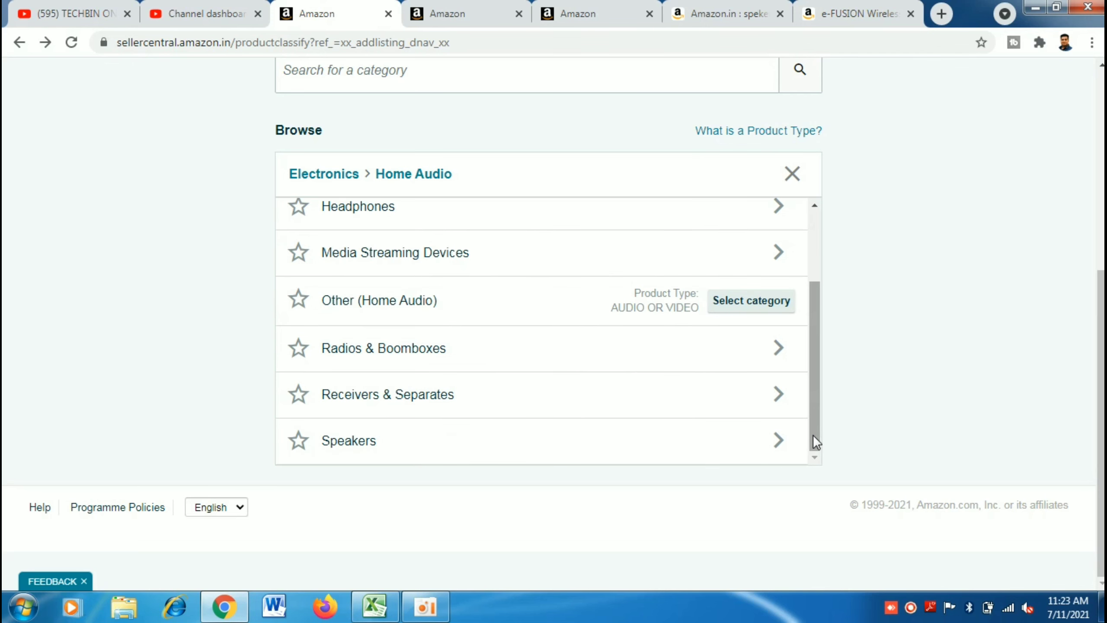
pyautogui.click(687, 457)
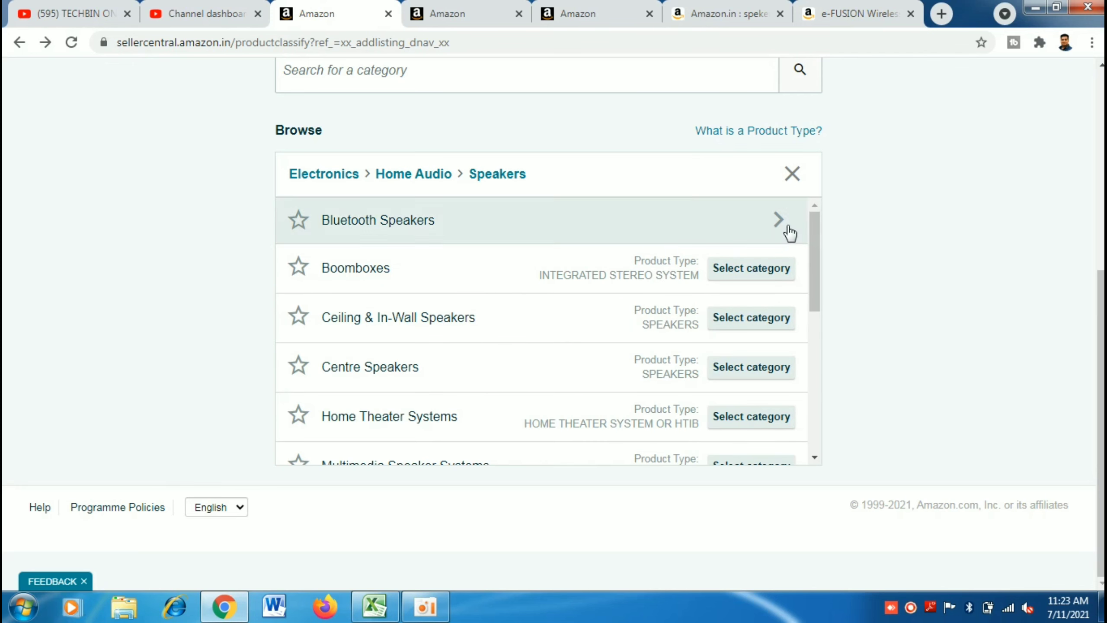
pyautogui.click(763, 224)
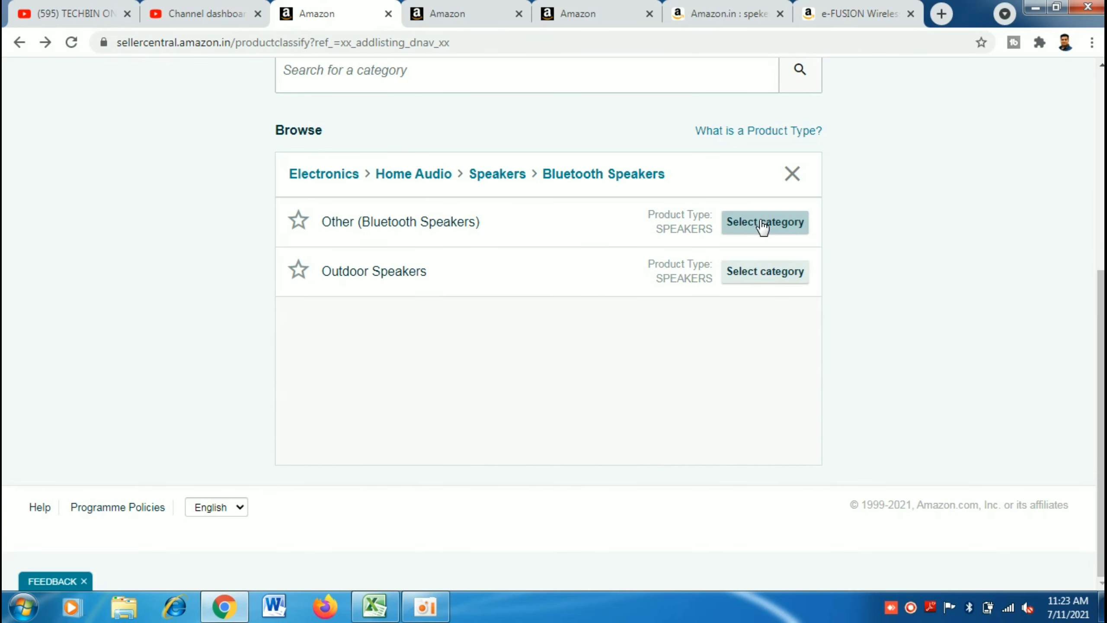
pyautogui.click(763, 223)
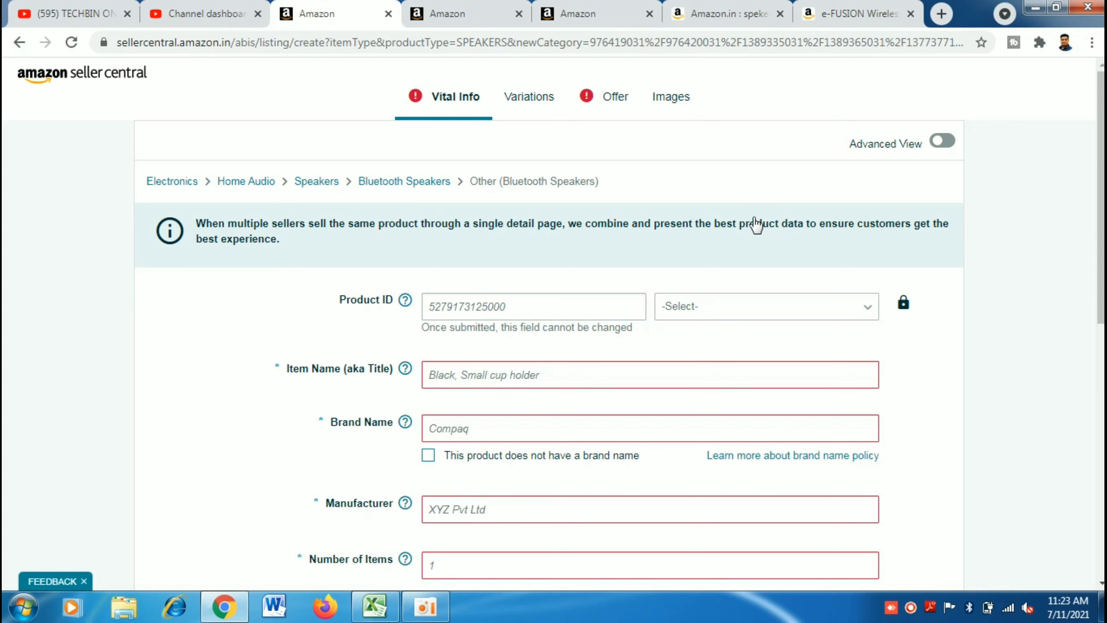
pyautogui.click(514, 296)
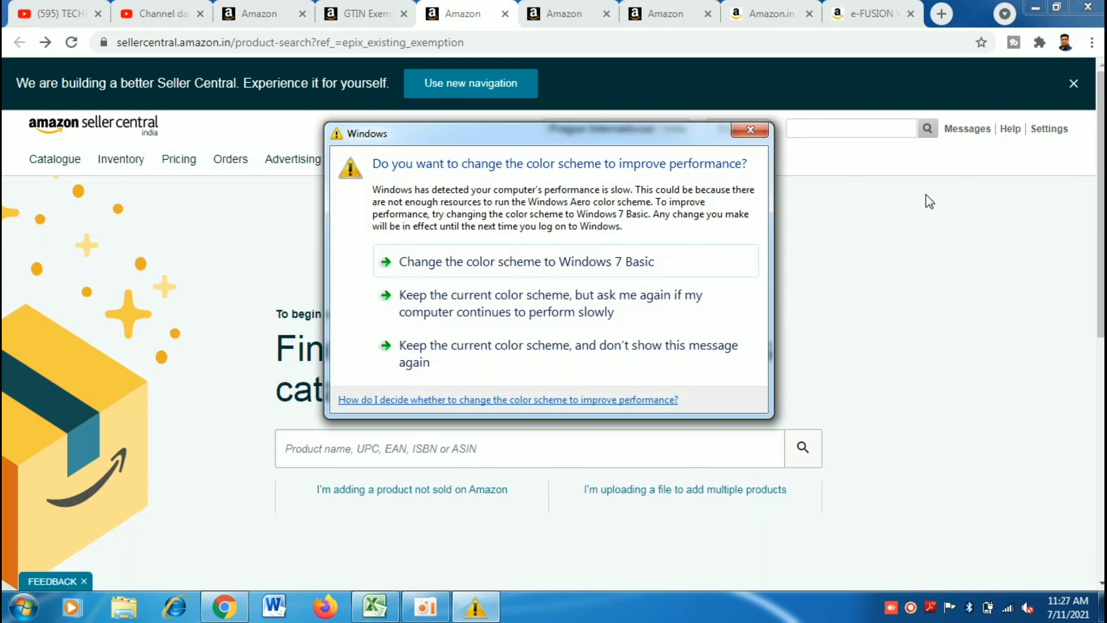
# - Dismiss the Windows color scheme prompt and open the "What's a GTIN?" help article from the product-adding page
pyautogui.click(748, 132)
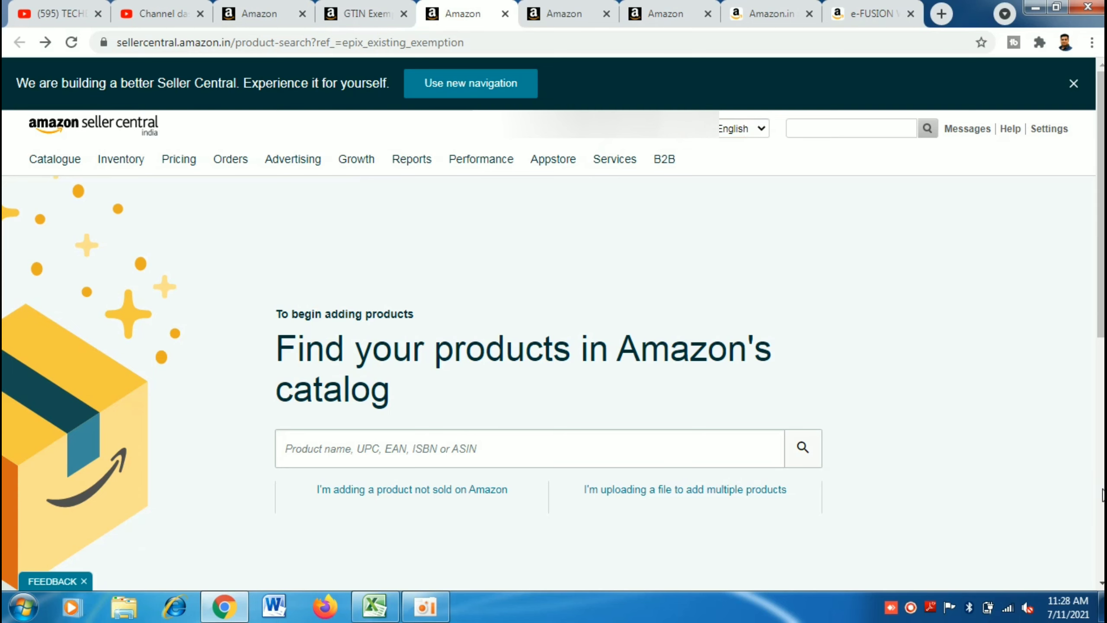
pyautogui.scroll(-5, 1104, 495)
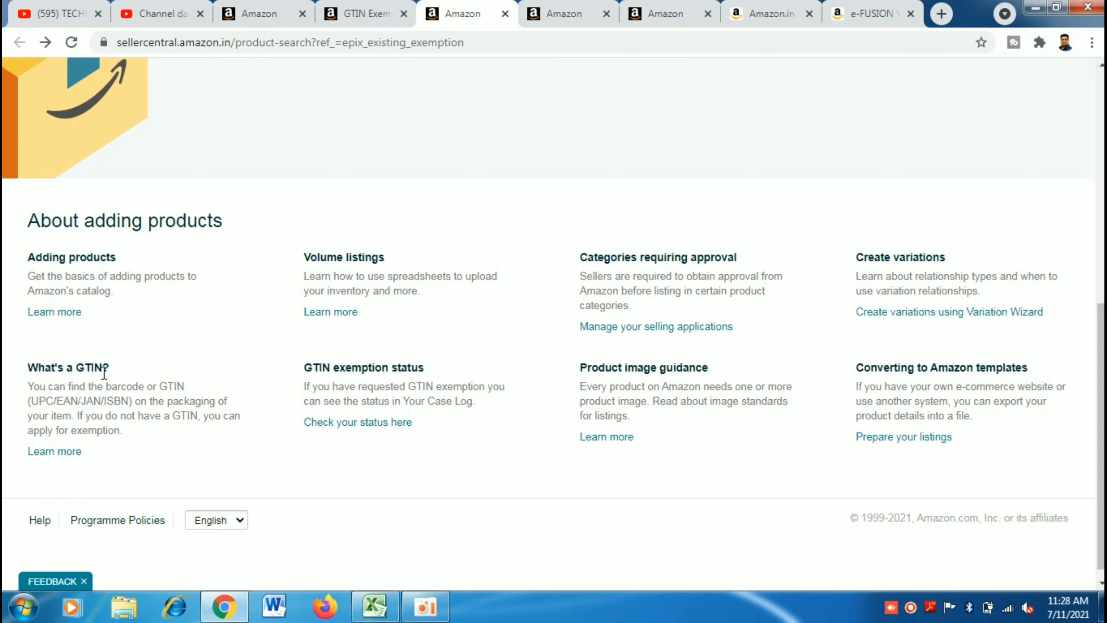
pyautogui.click(75, 454)
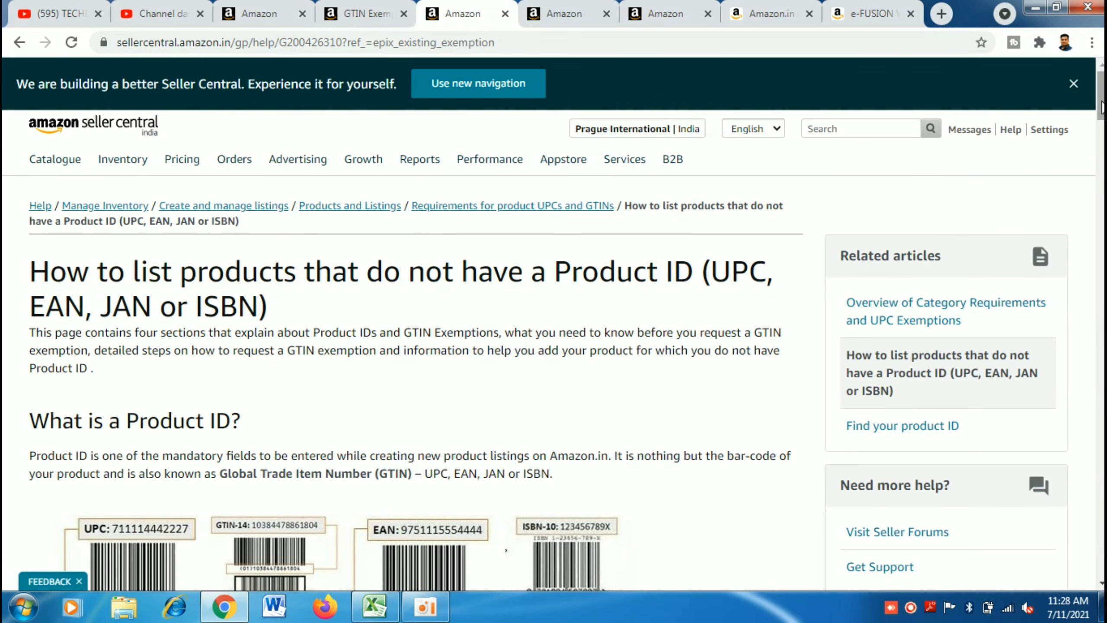
# - Read through the Product ID help article and open the GTIN exemption application from its Next Steps section
pyautogui.scroll(-3, 1102, 107)
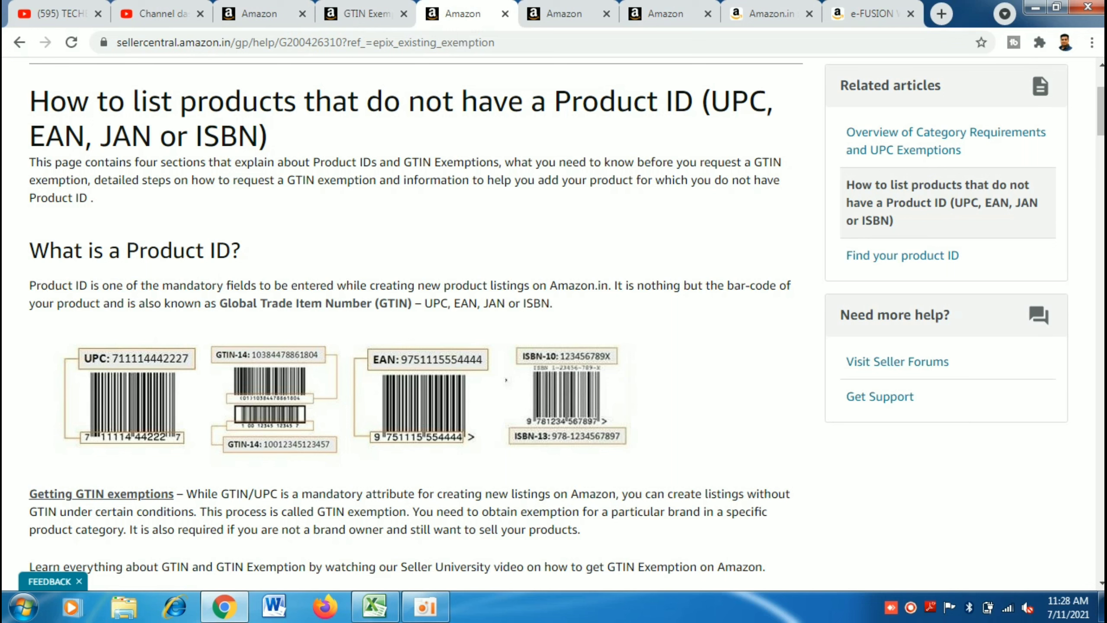
pyautogui.moveTo(1103, 116); pyautogui.dragTo(1102, 276)
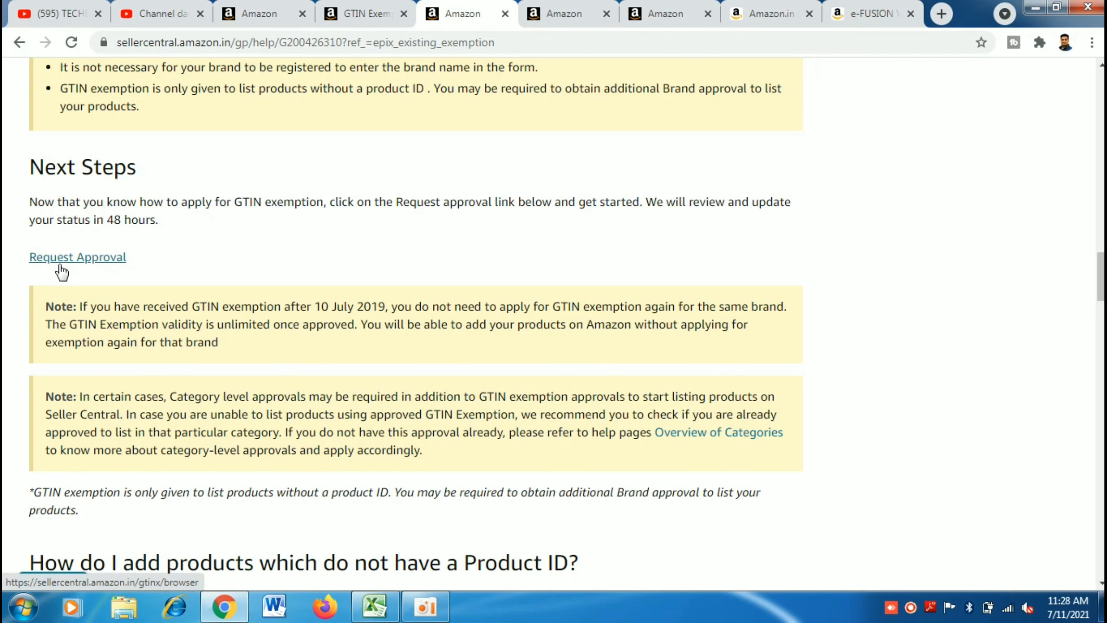
pyautogui.click(81, 259)
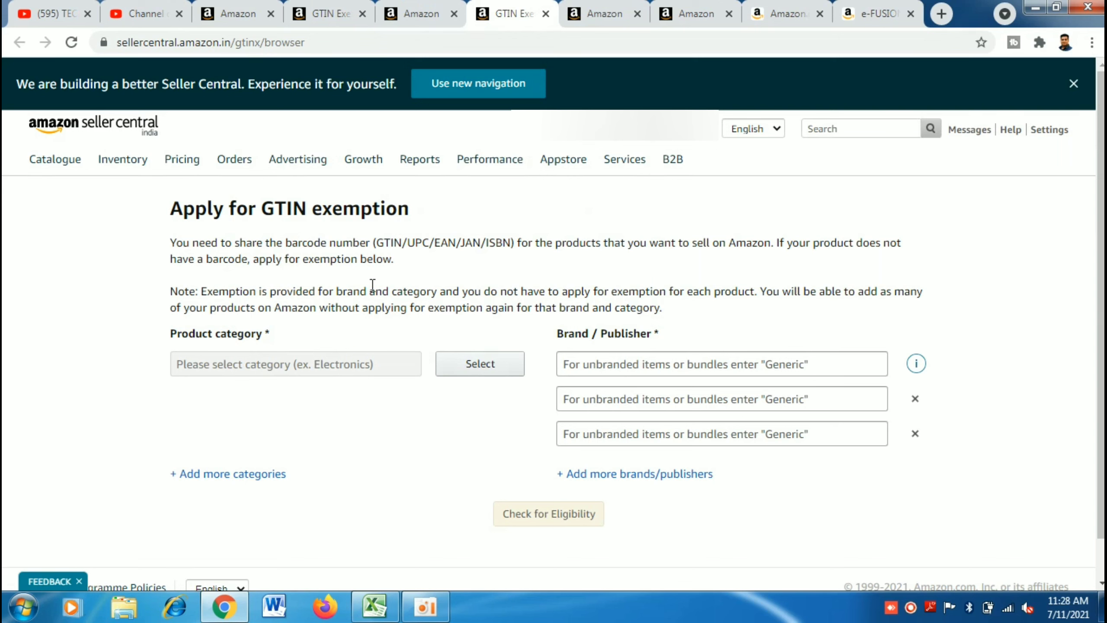
# - Check GTIN exemption eligibility for the product category Bags, Wallets and Luggage with the brand LKG
pyautogui.click(459, 368)
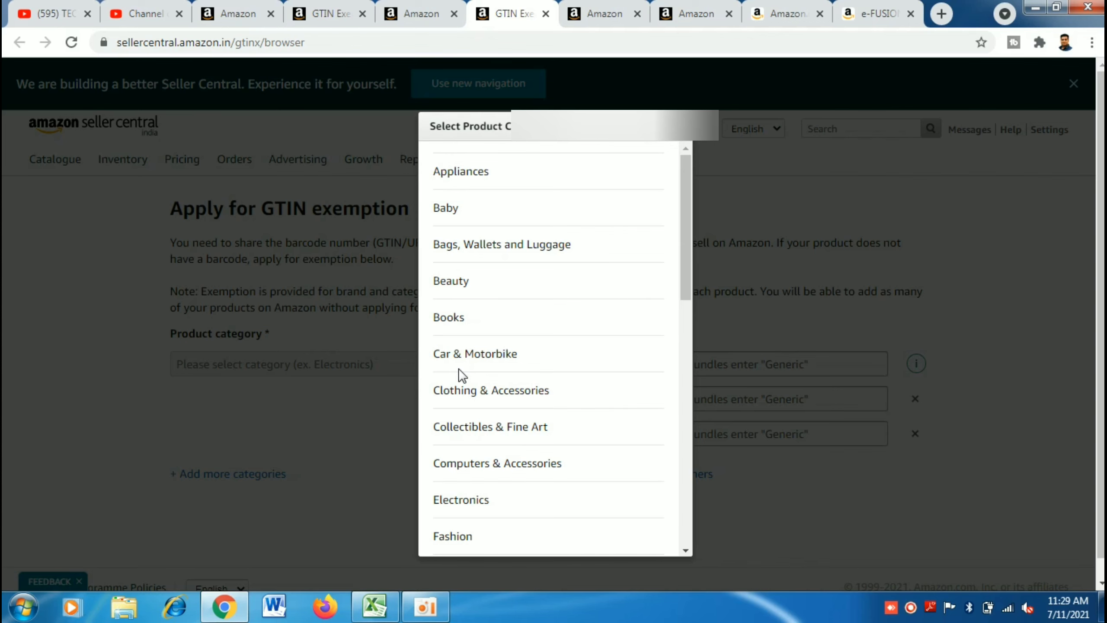
pyautogui.click(528, 249)
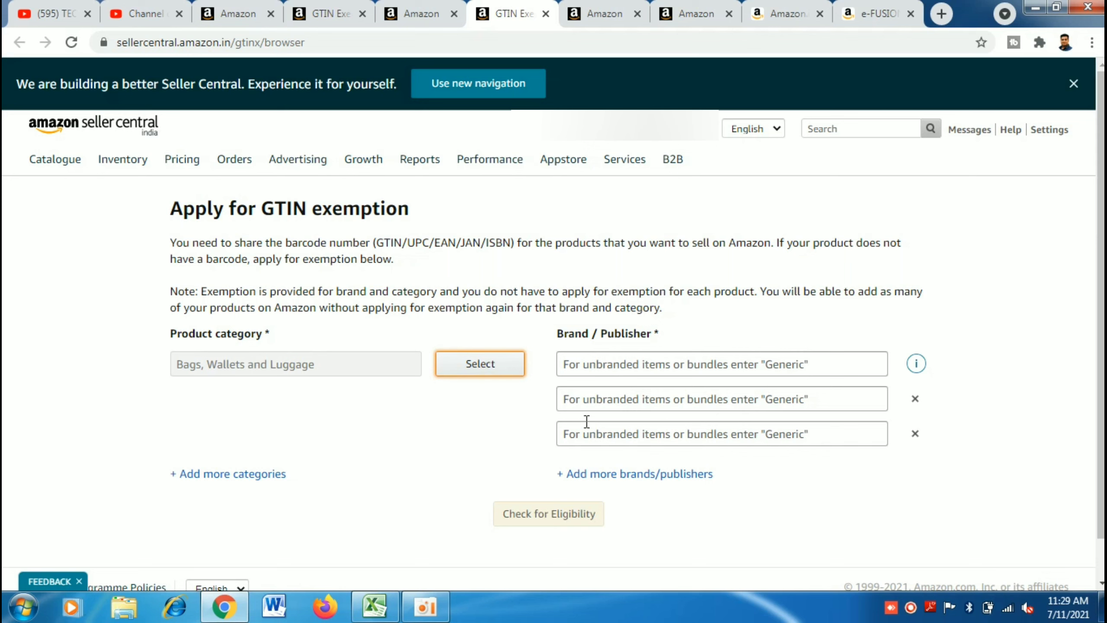
pyautogui.click(642, 363)
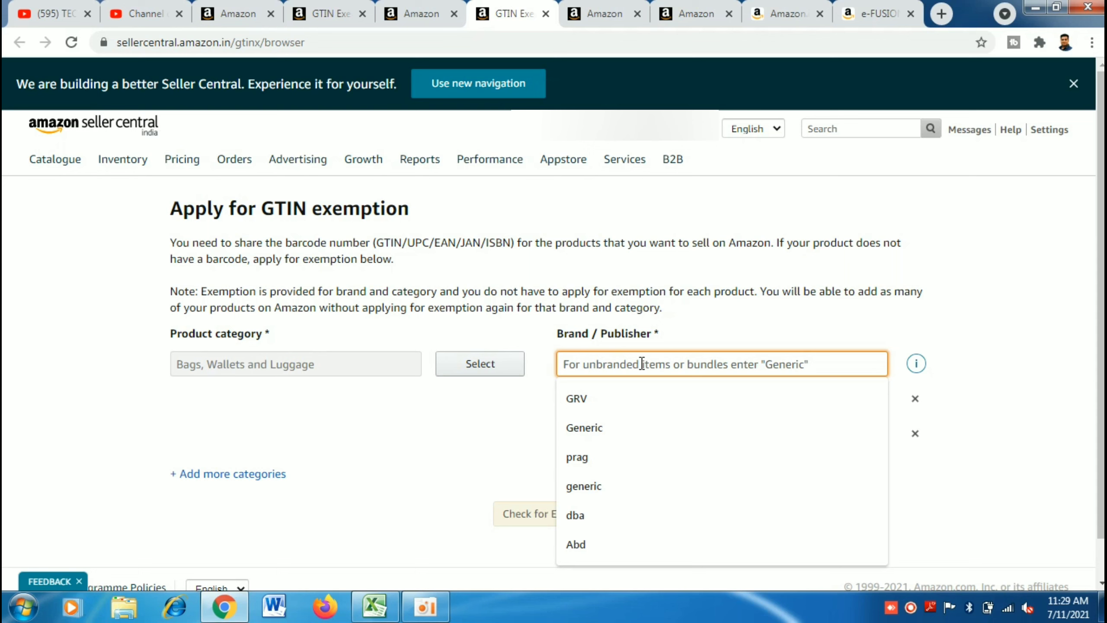
pyautogui.write('LKG')
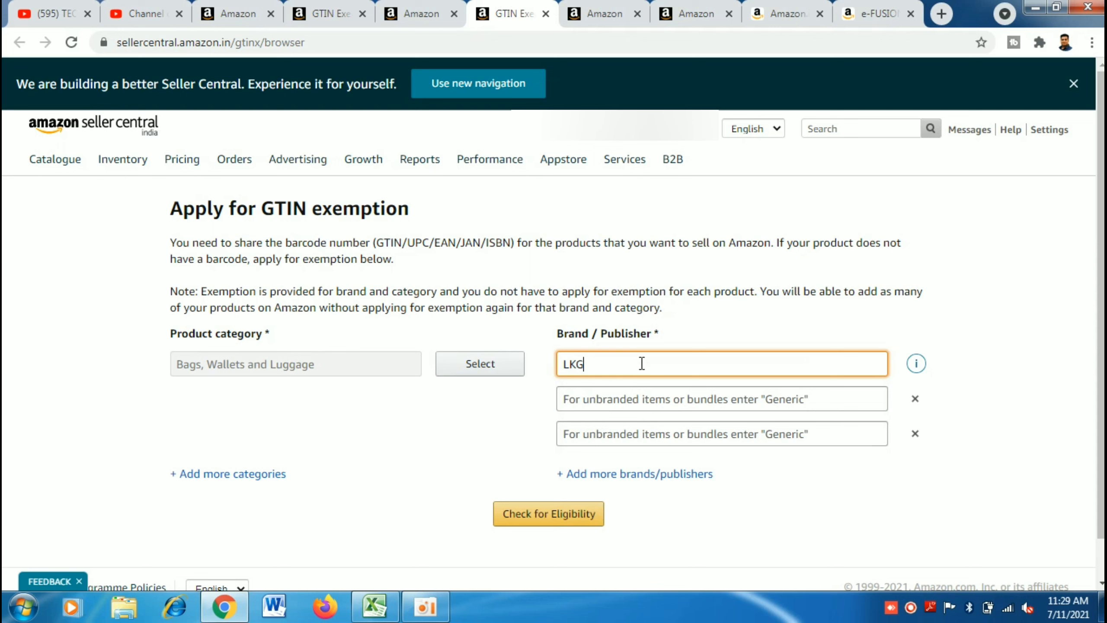
pyautogui.click(559, 514)
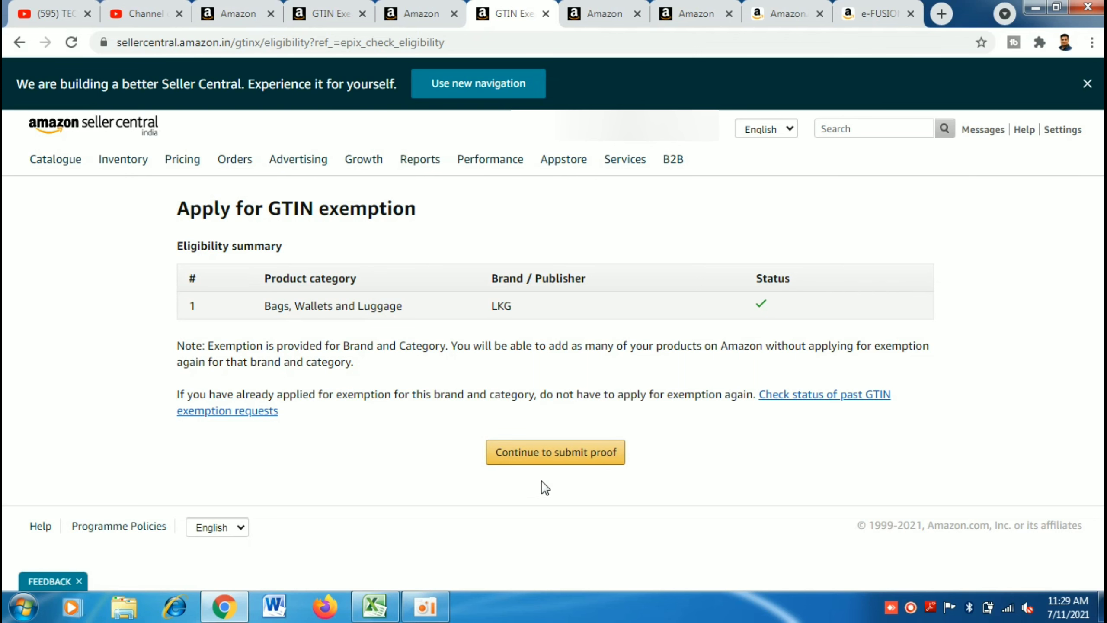
# - Continue to the proof submission form and enter the product name "Black leather handbag"
pyautogui.click(570, 466)
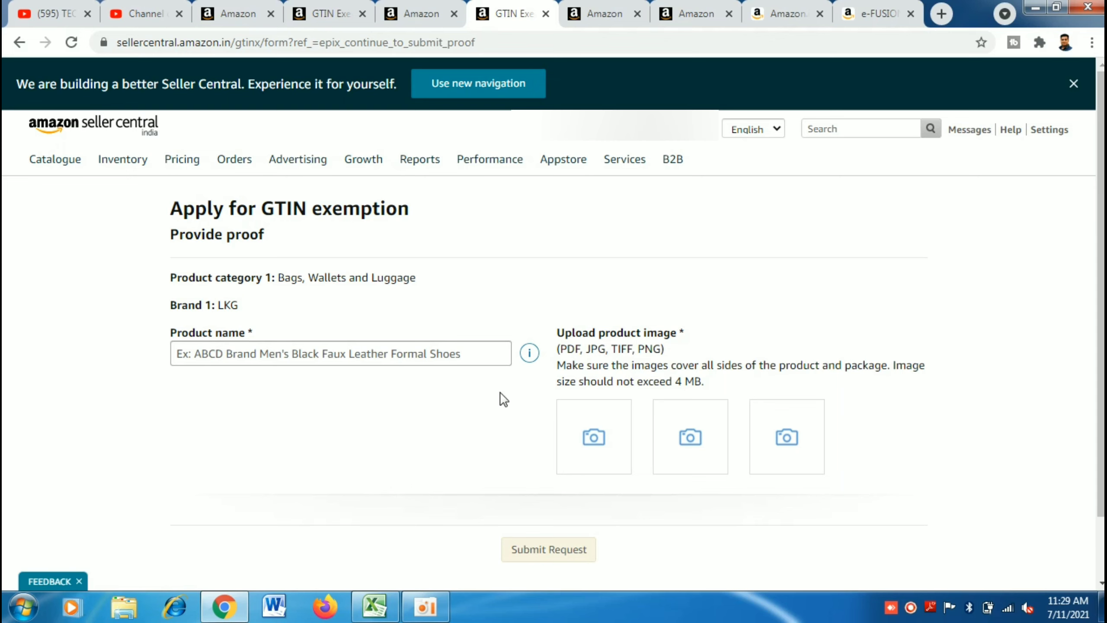
pyautogui.click(329, 358)
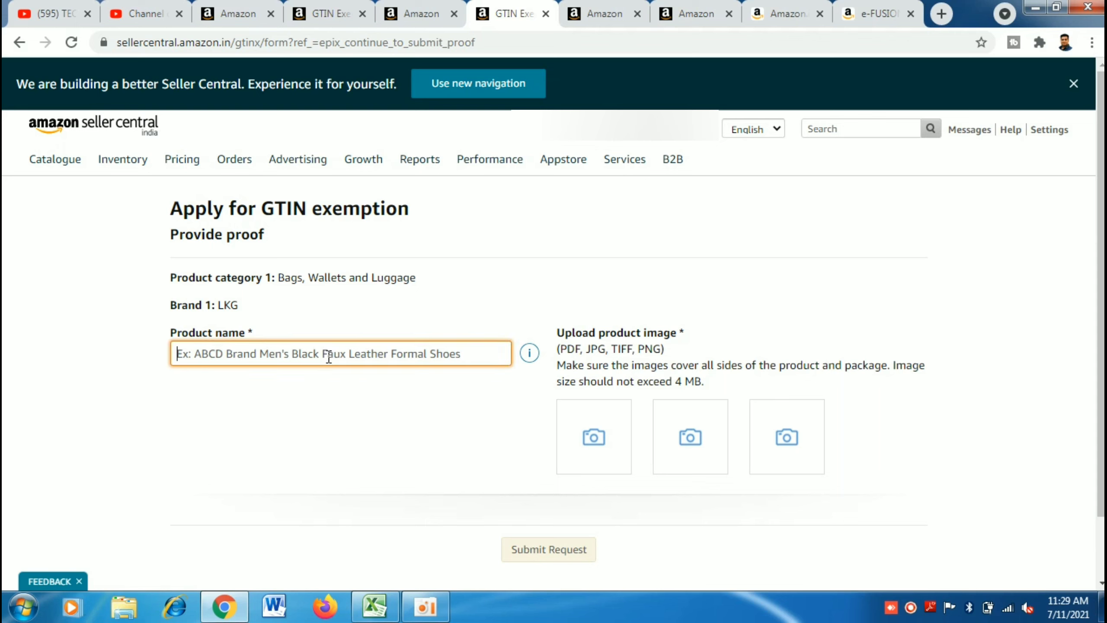
pyautogui.write('Black leather handbag')
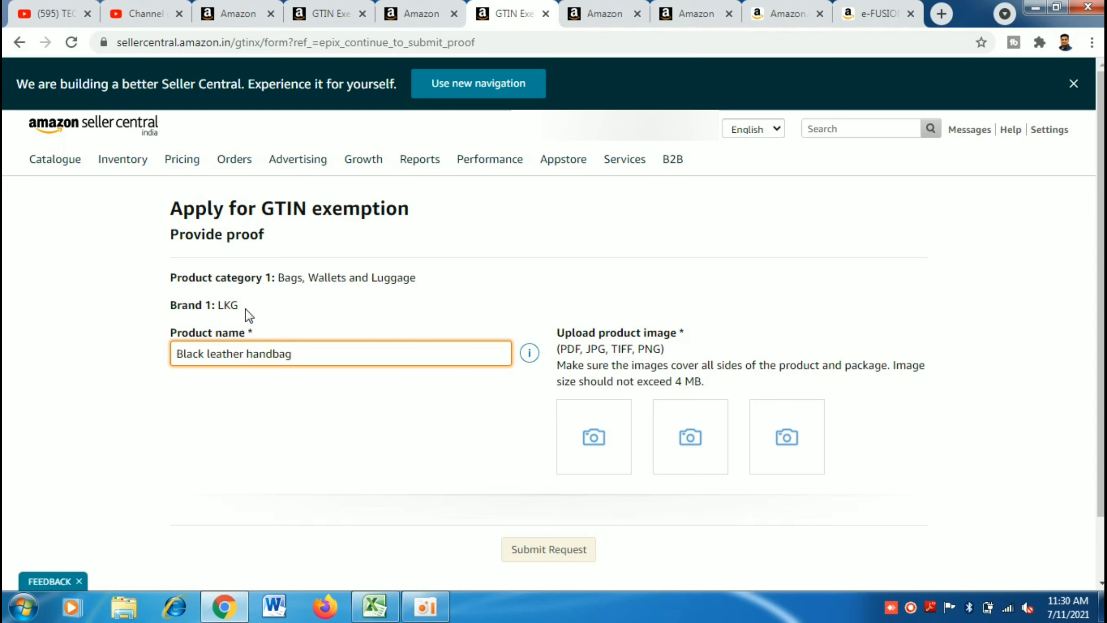
pyautogui.scroll(-2, 554, 317)
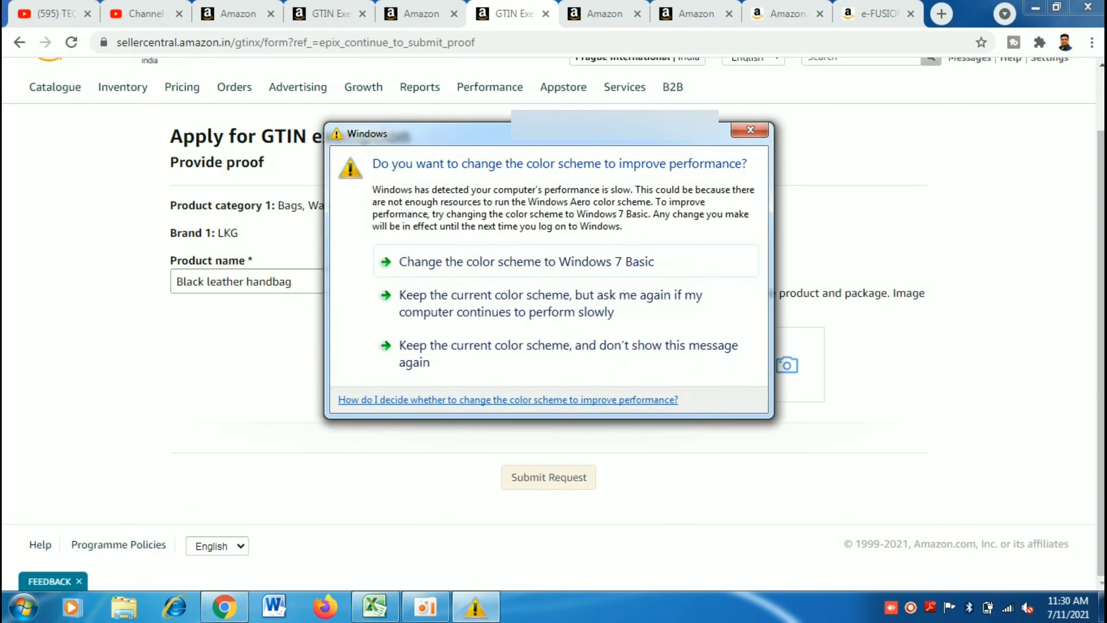
pyautogui.moveTo(1102, 161); pyautogui.dragTo(1102, 101)
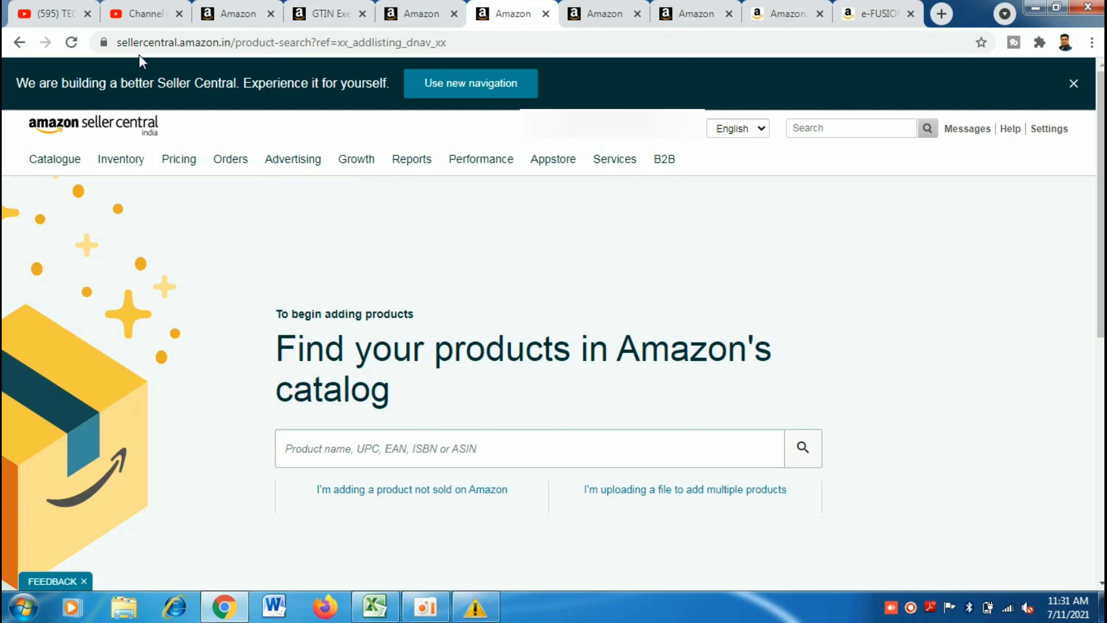
# - Start adding a product not sold on Amazon and open the Electronics category
pyautogui.moveTo(116, 167)
pyautogui.click(436, 490)
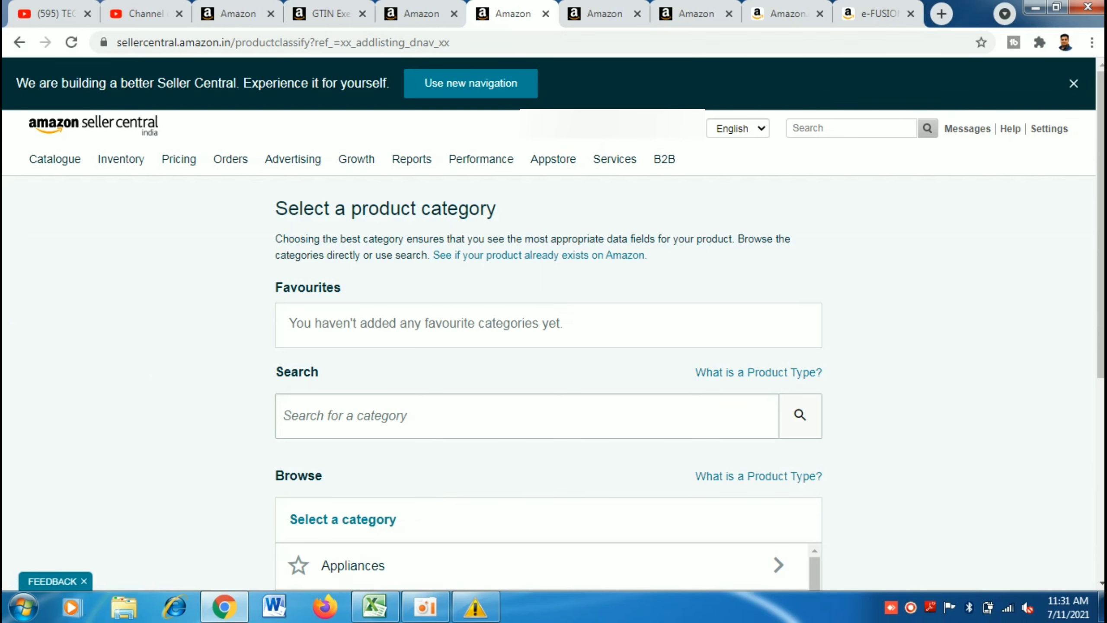
pyautogui.scroll(-5, 1090, 458)
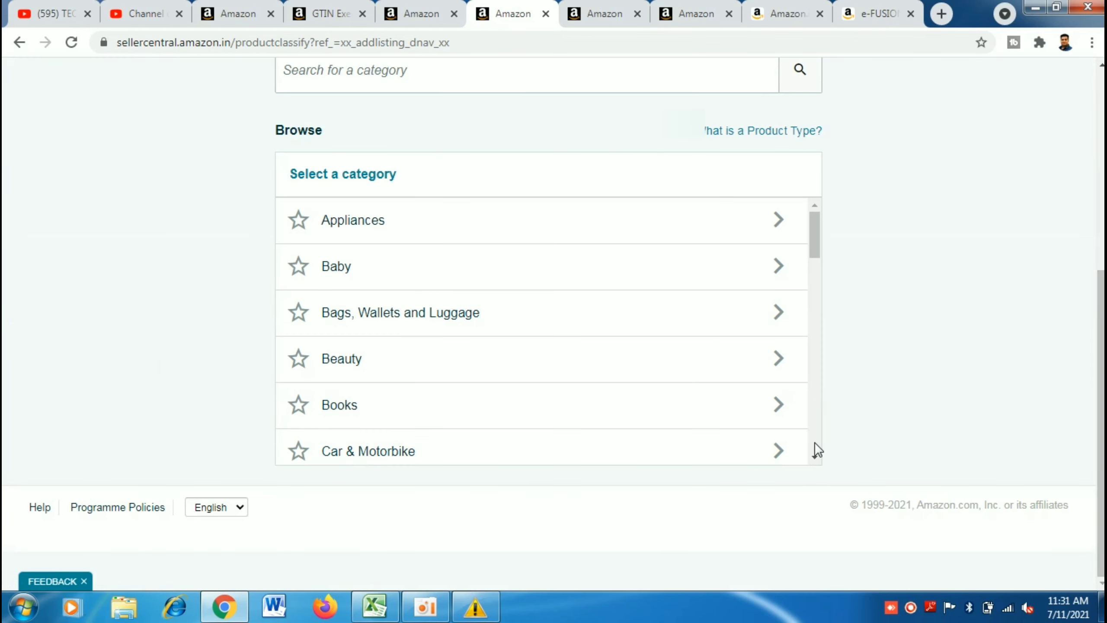
pyautogui.scroll(-2, 815, 442)
pyautogui.scroll(-3, 815, 440)
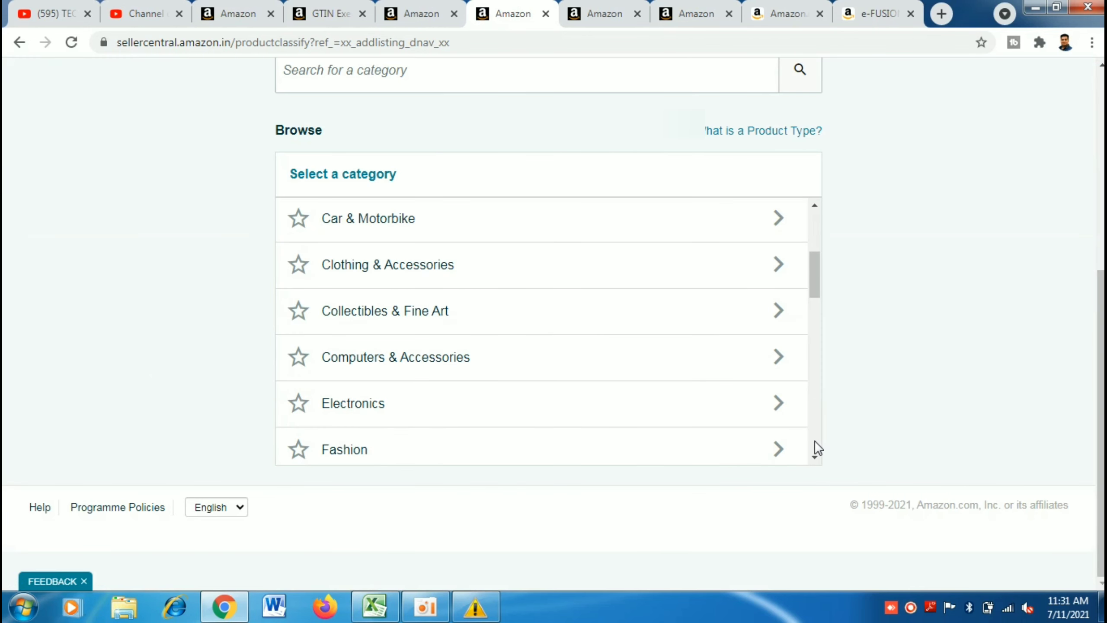
pyautogui.click(732, 411)
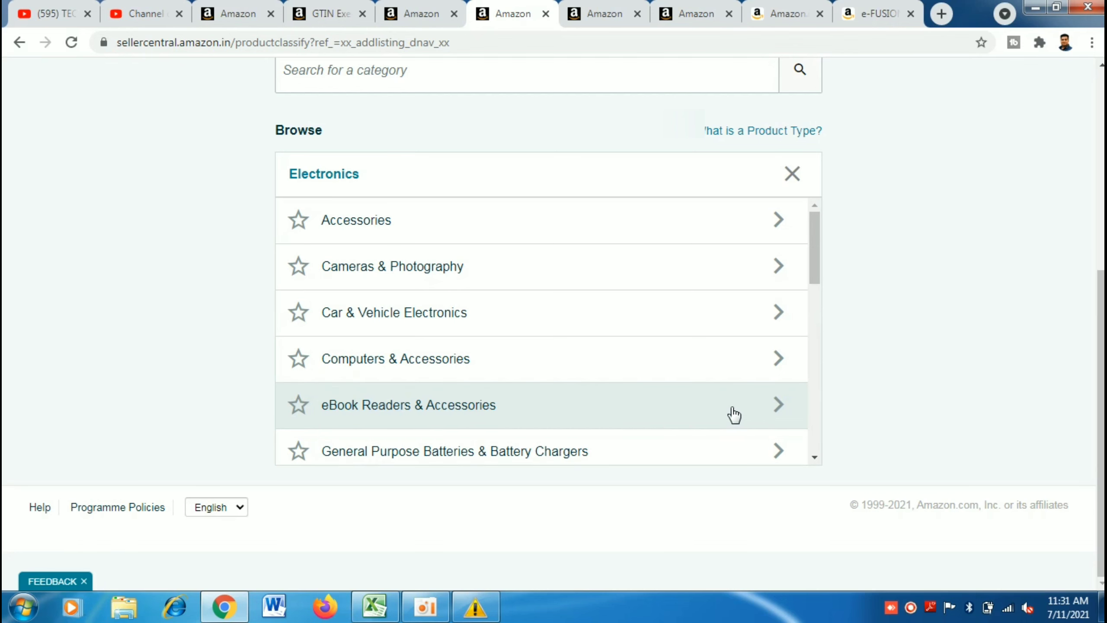
# - Within Electronics, choose Home Audio > Speakers > Bluetooth Speakers and select Other (Bluetooth Speakers) as the product category
pyautogui.scroll(-8, 815, 417)
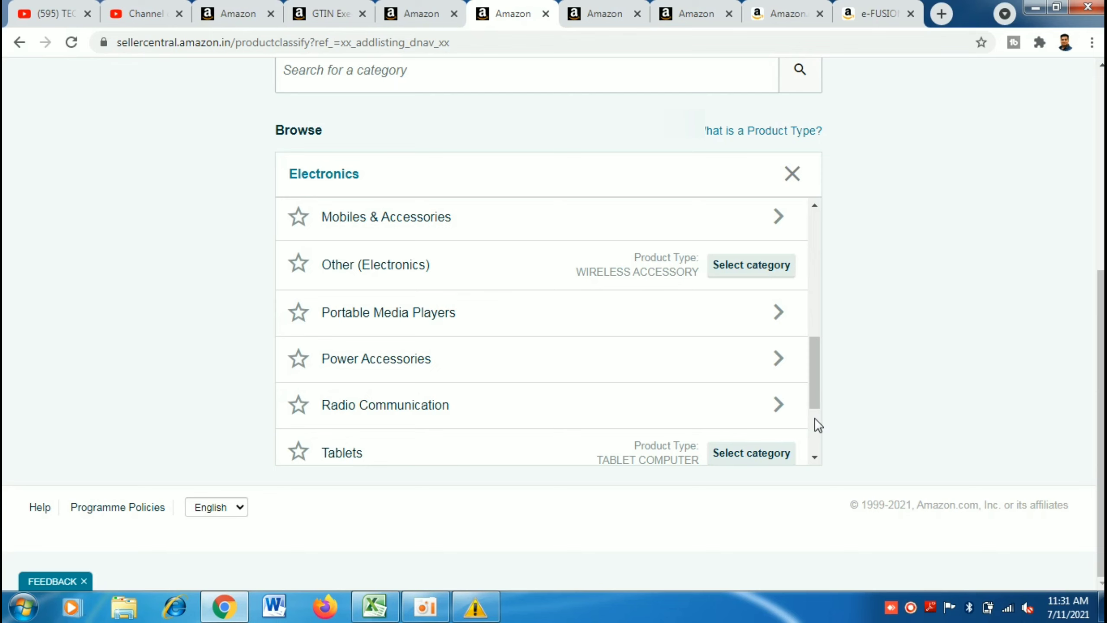
pyautogui.moveTo(813, 359); pyautogui.dragTo(813, 335)
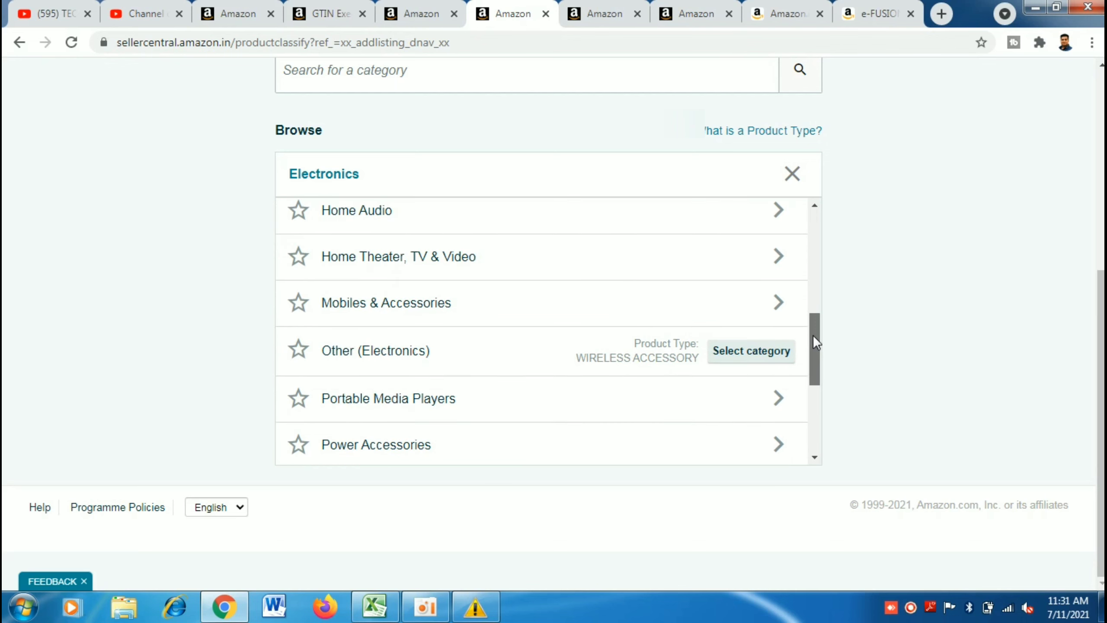
pyautogui.click(712, 220)
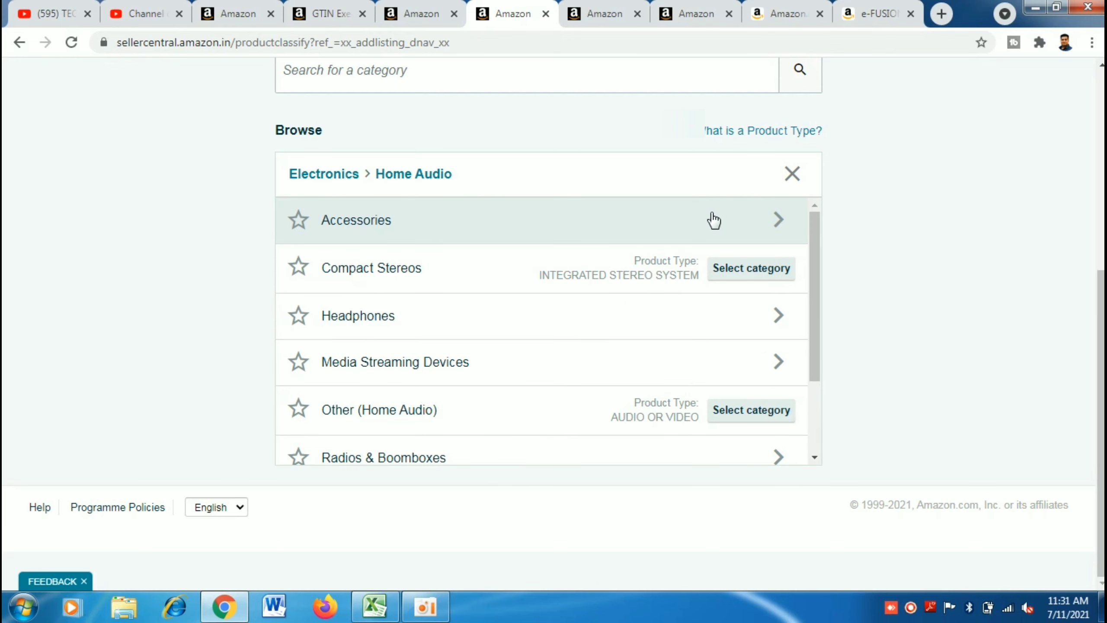
pyautogui.click(815, 421)
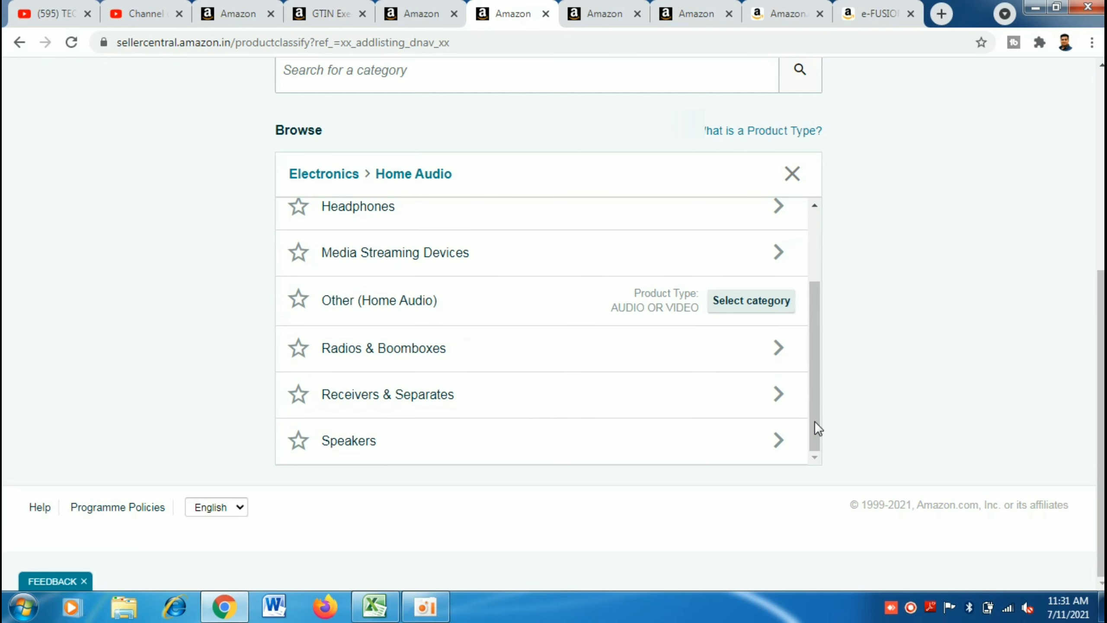
pyautogui.click(752, 453)
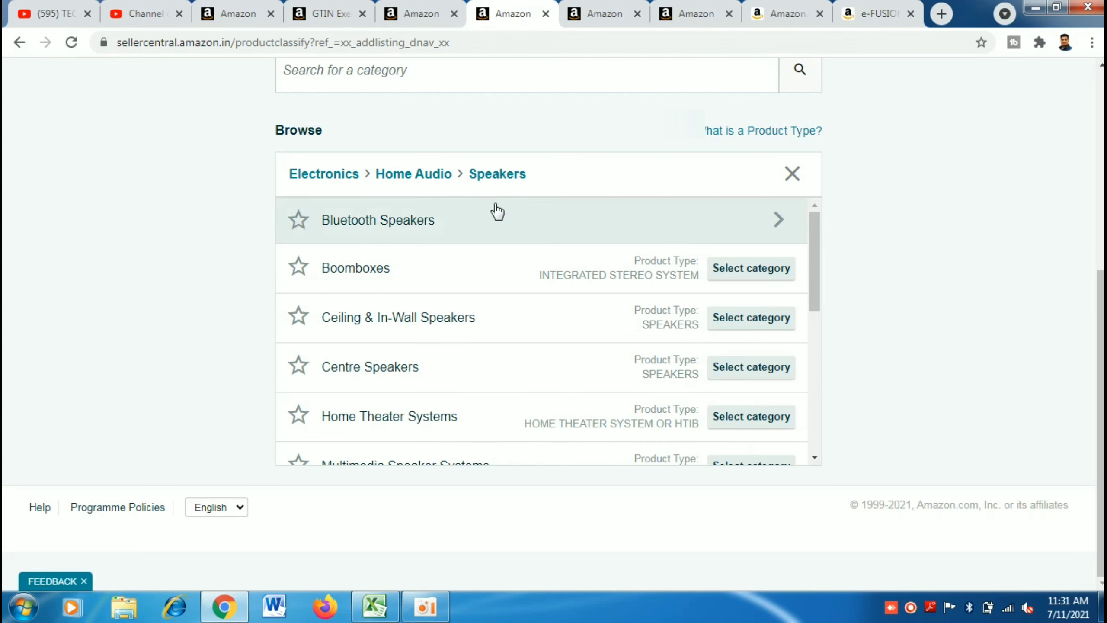
pyautogui.click(702, 227)
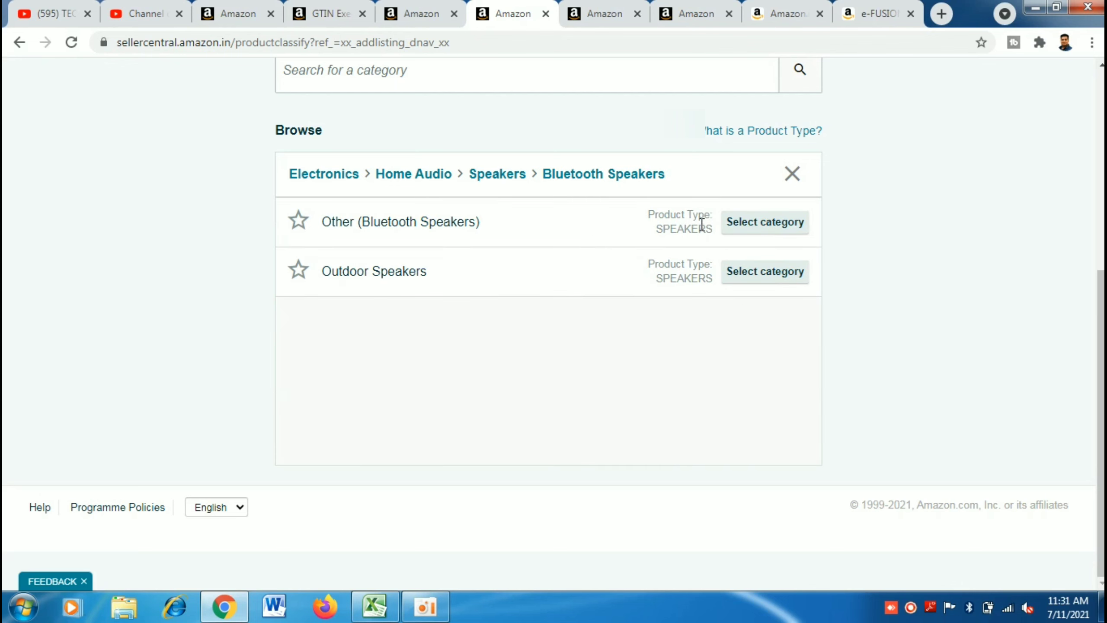
pyautogui.click(756, 235)
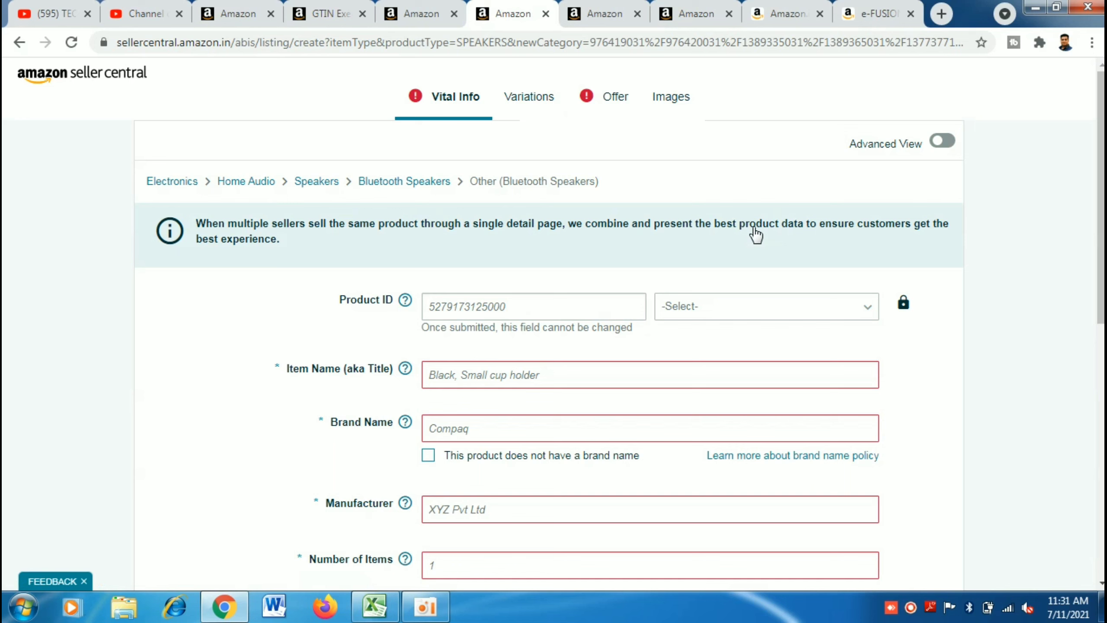
# - Compare the listing form with and without Advanced View and leave Advanced View enabled
pyautogui.click(943, 142)
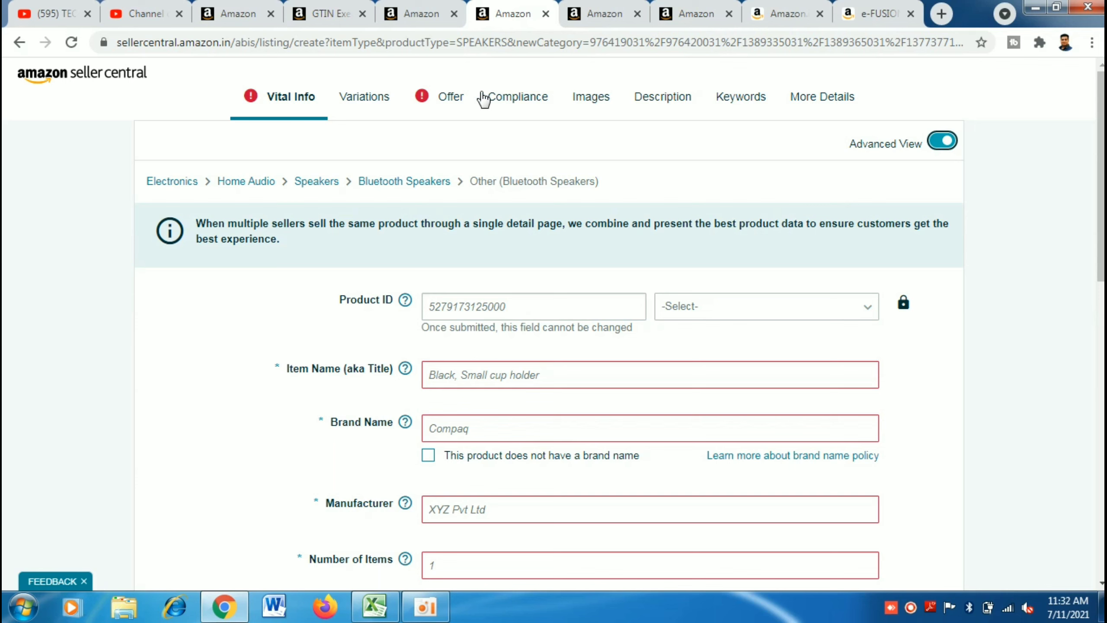
pyautogui.click(943, 142)
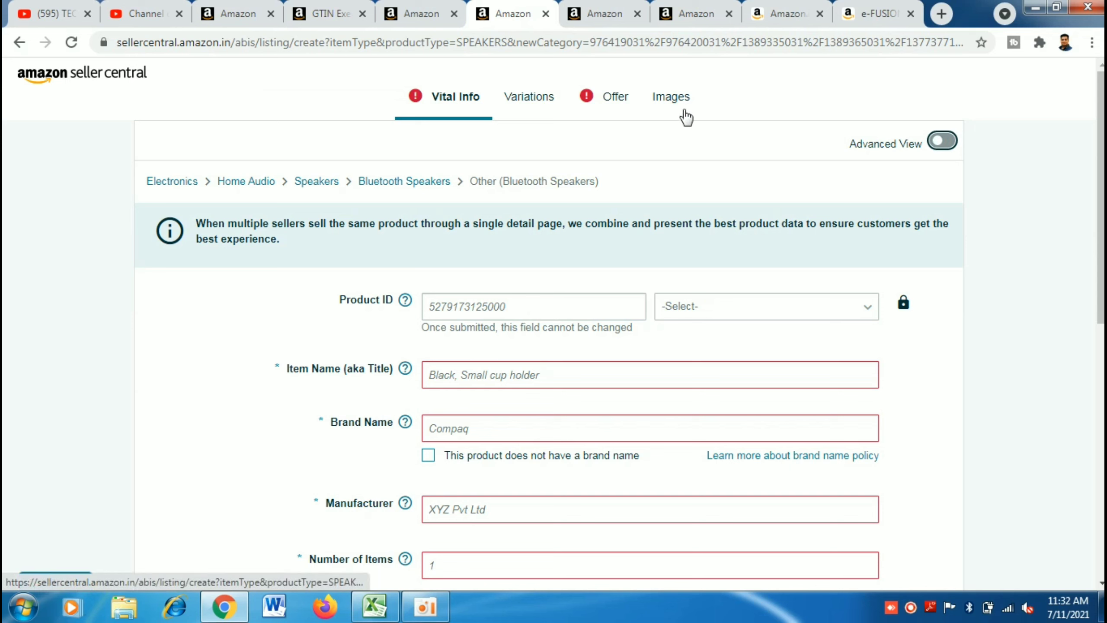
pyautogui.click(946, 144)
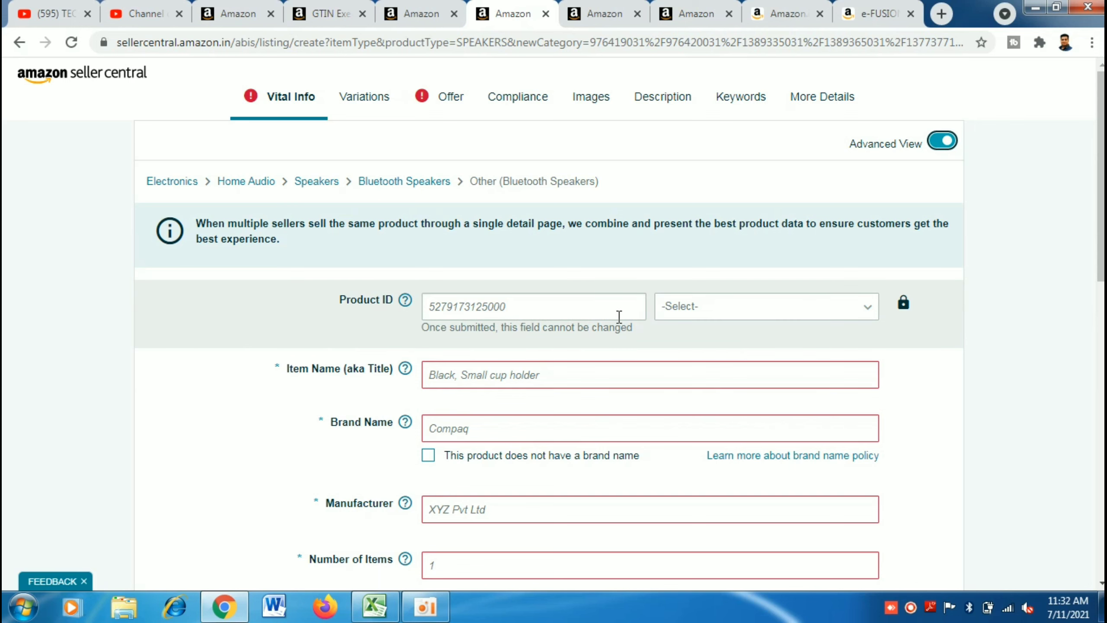
# - Enter the item name "Bluetooth speaker" and the brand name "Prague"
pyautogui.click(533, 379)
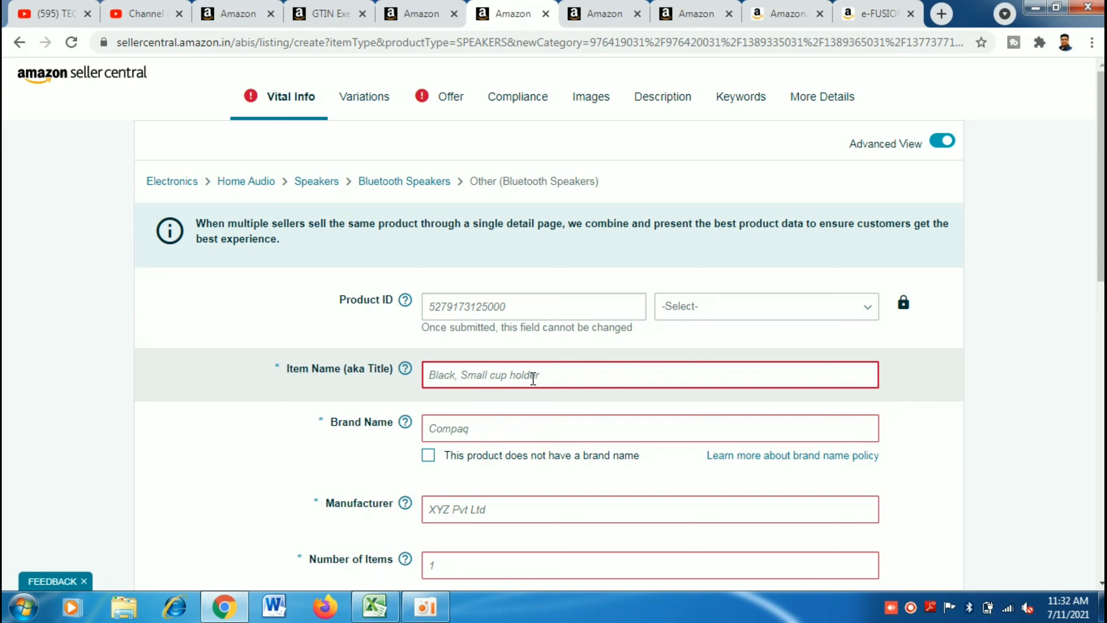
pyautogui.write('Bluetooth speaker')
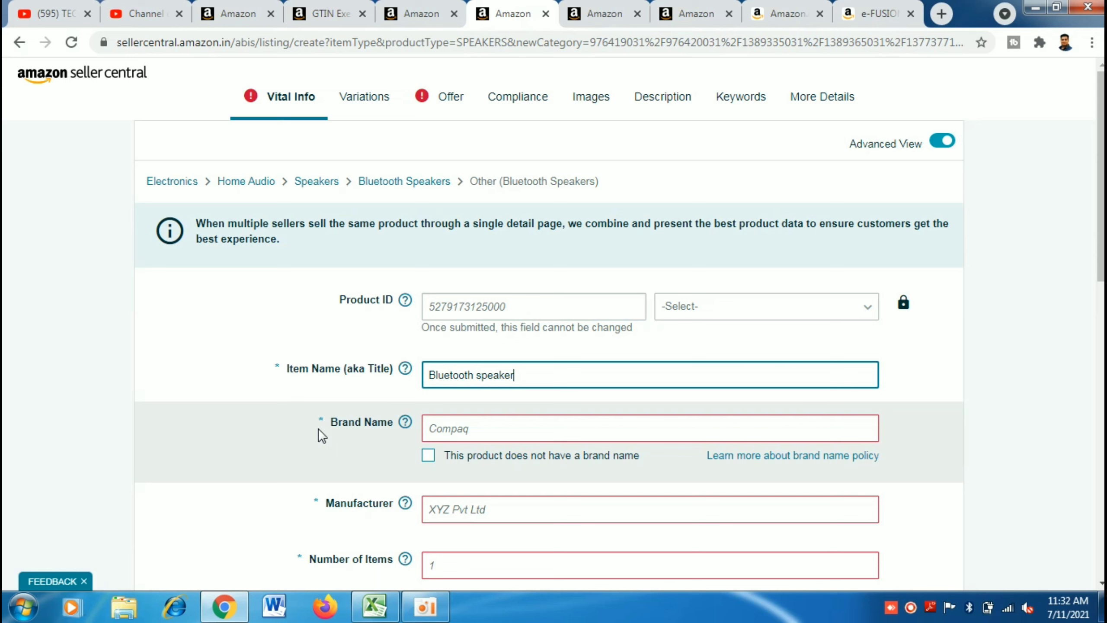
pyautogui.click(495, 431)
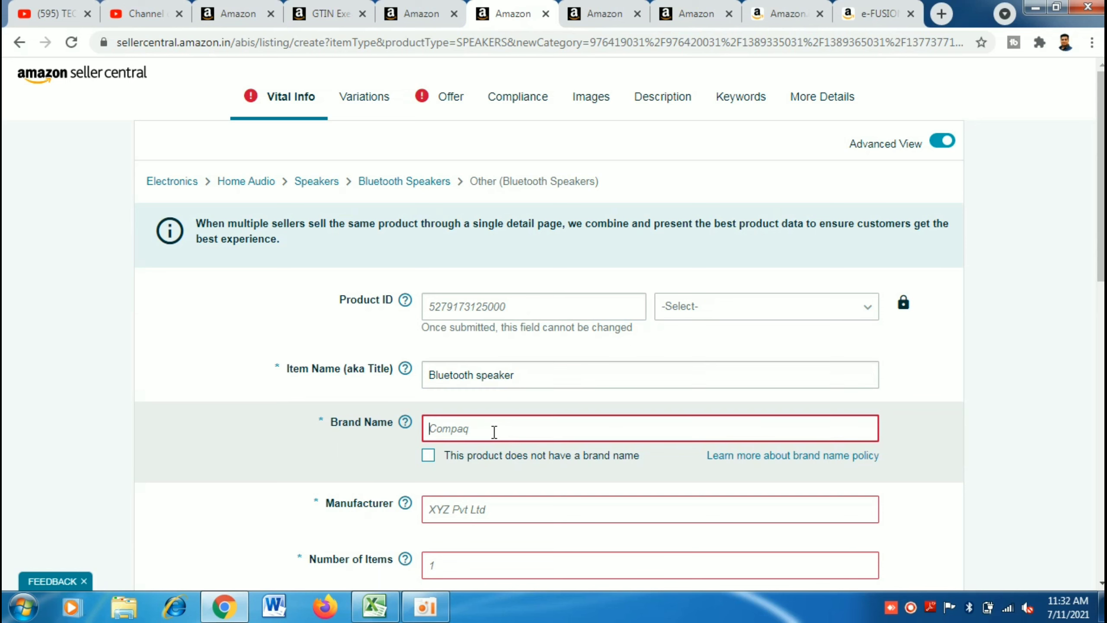
pyautogui.write('Prague')
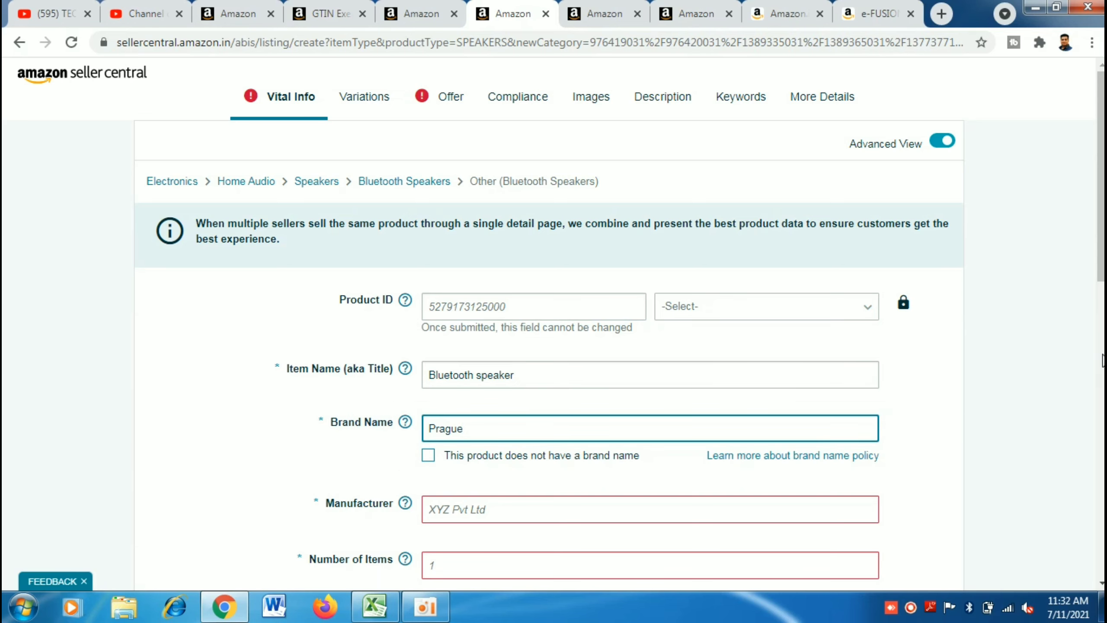
# - Set the manufacturer to "Prague", the number of items to 1 and the country of origin to India
pyautogui.scroll(-6, 554, 324)
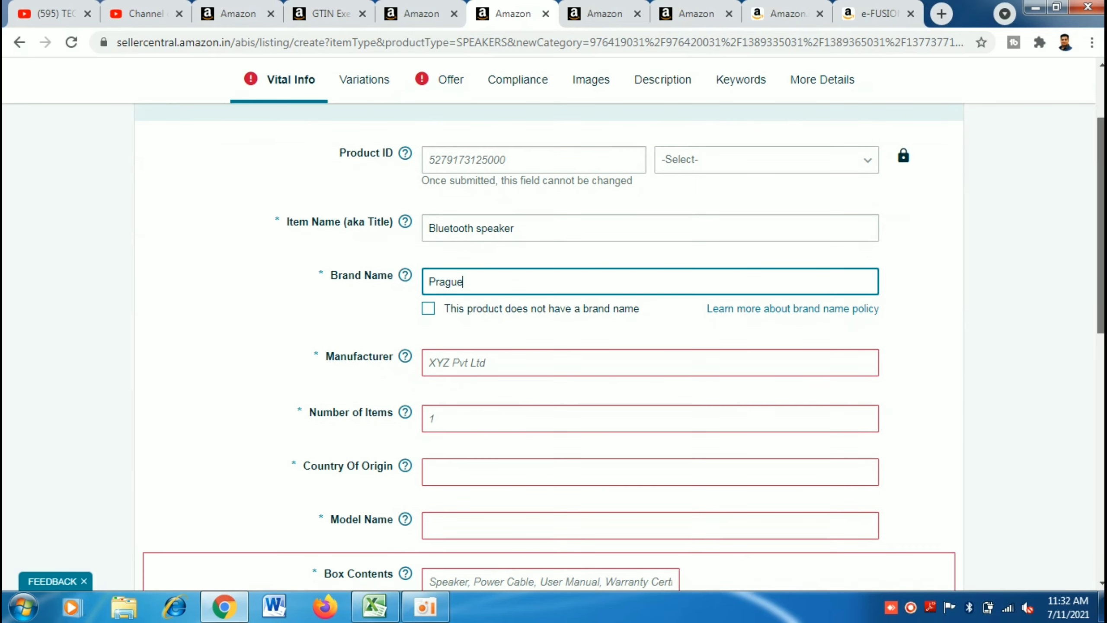
pyautogui.scroll(-2, 554, 325)
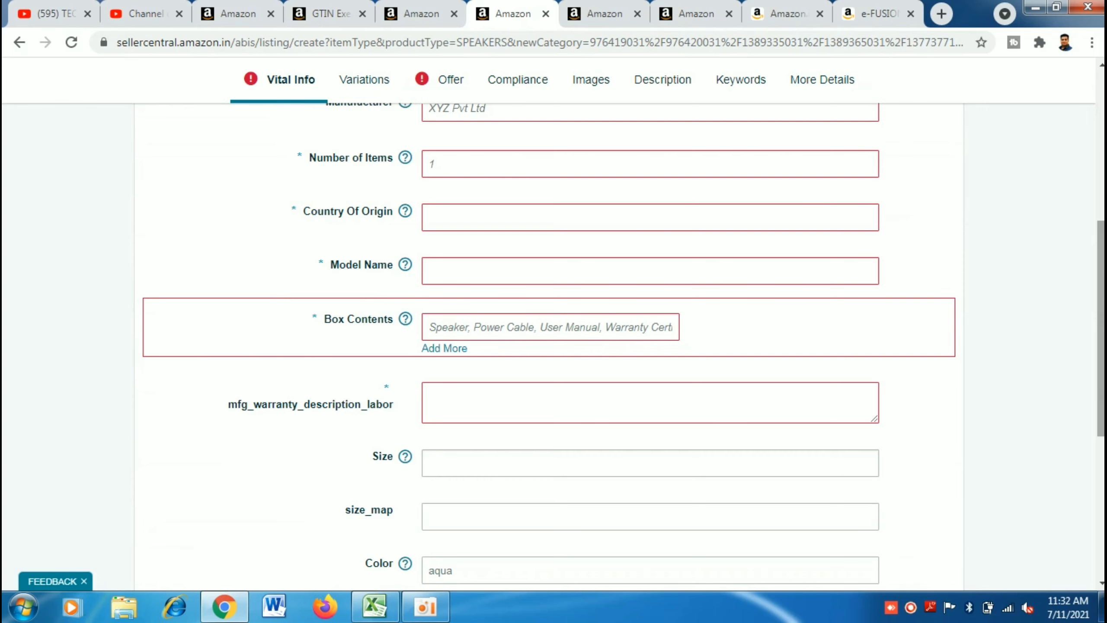
pyautogui.moveTo(1100, 391); pyautogui.dragTo(1100, 362)
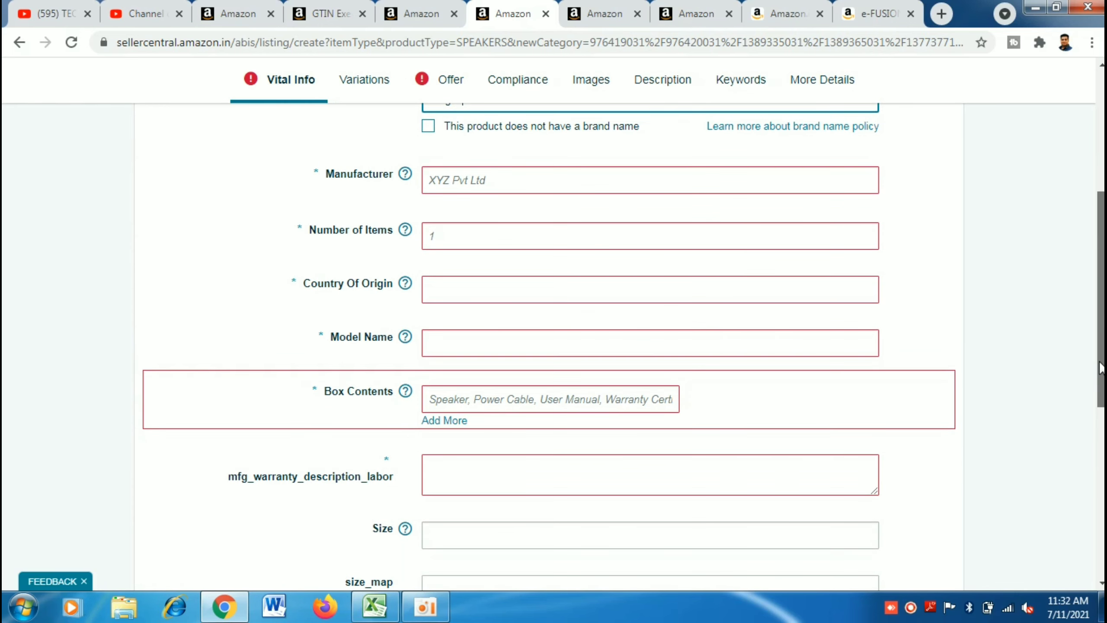
pyautogui.click(612, 179)
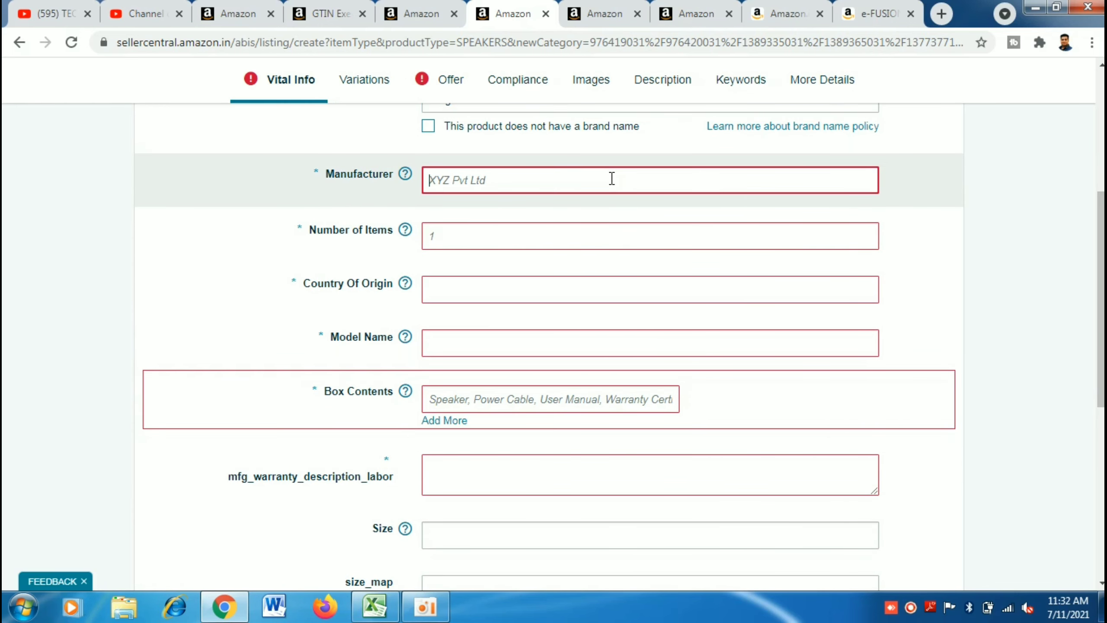
pyautogui.write('Prague')
pyautogui.click(539, 228)
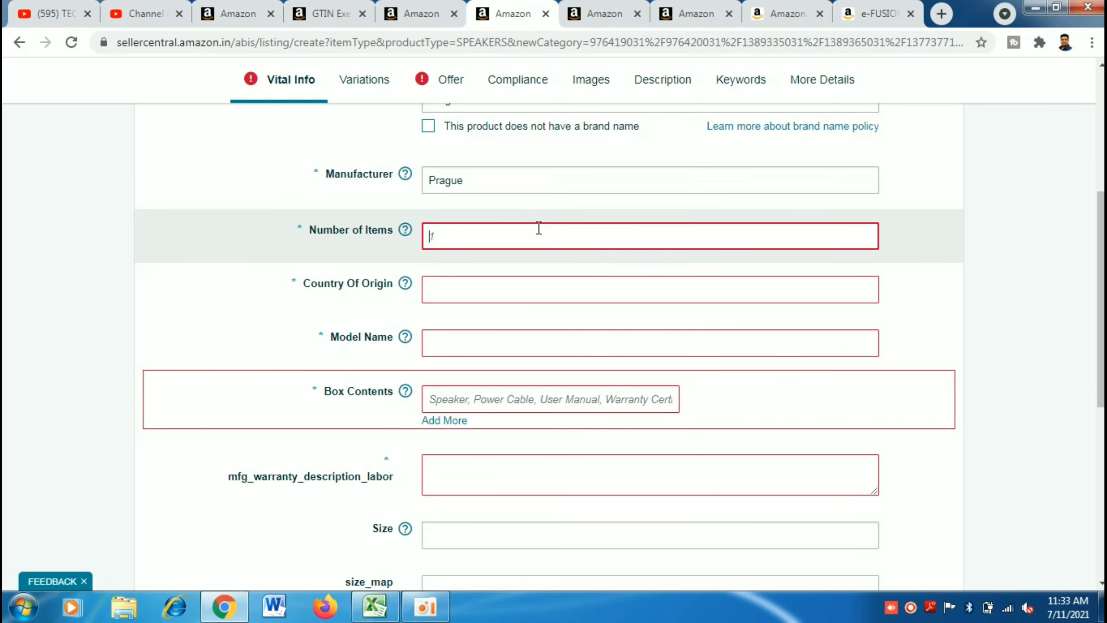
pyautogui.write('1')
pyautogui.click(487, 295)
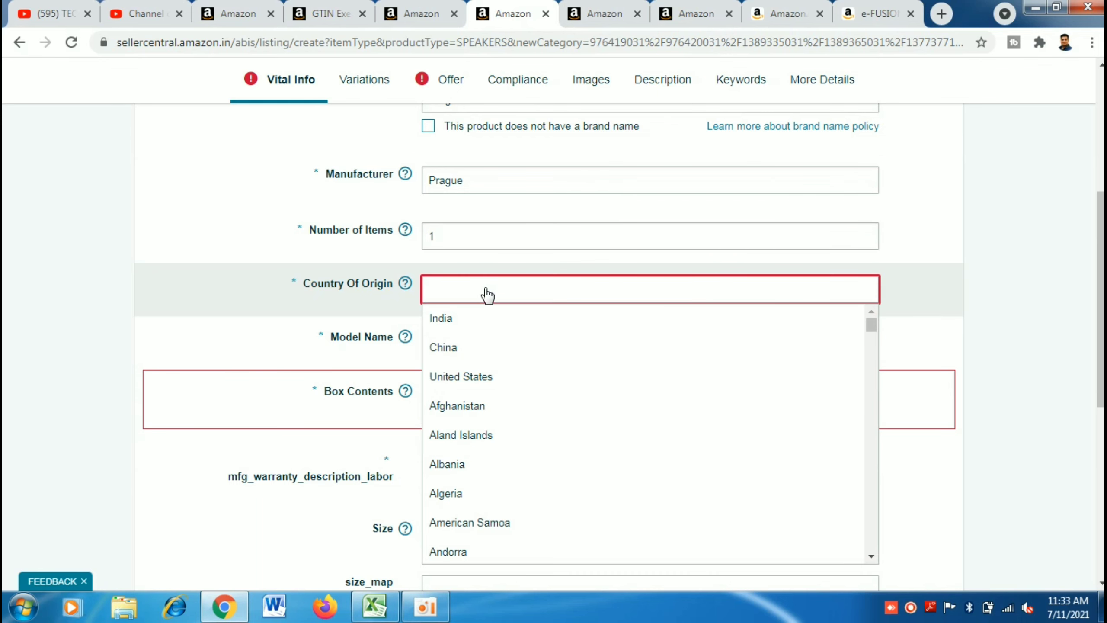
pyautogui.click(462, 320)
# - Enter the model name P01 and the box contents "Speaker", closing the Windows color scheme prompt
pyautogui.click(459, 338)
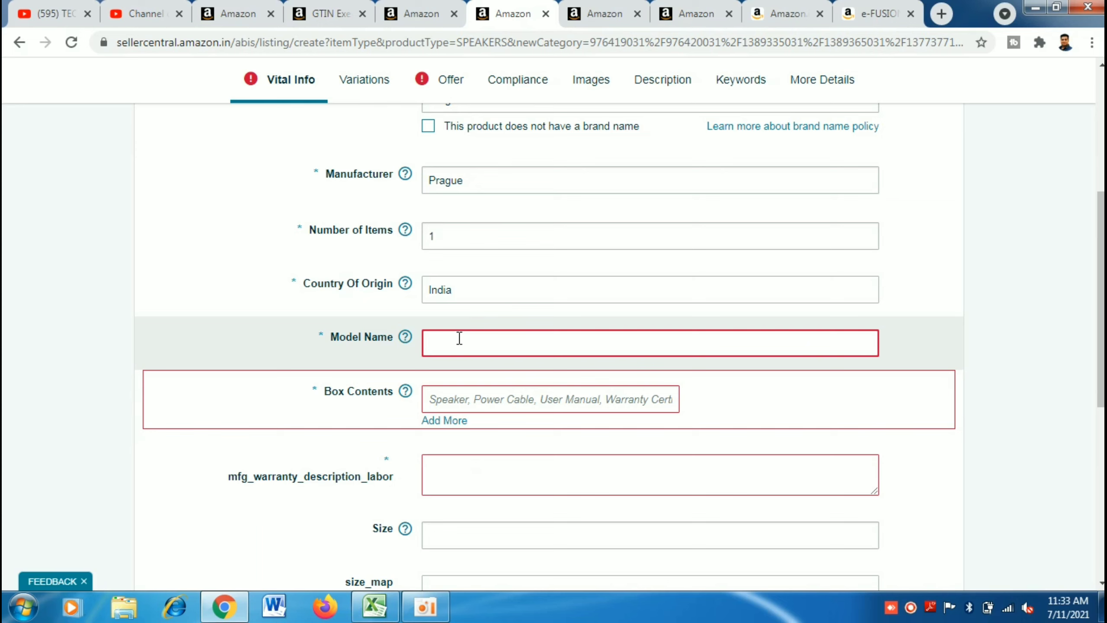
pyautogui.write('P0')
pyautogui.click(487, 404)
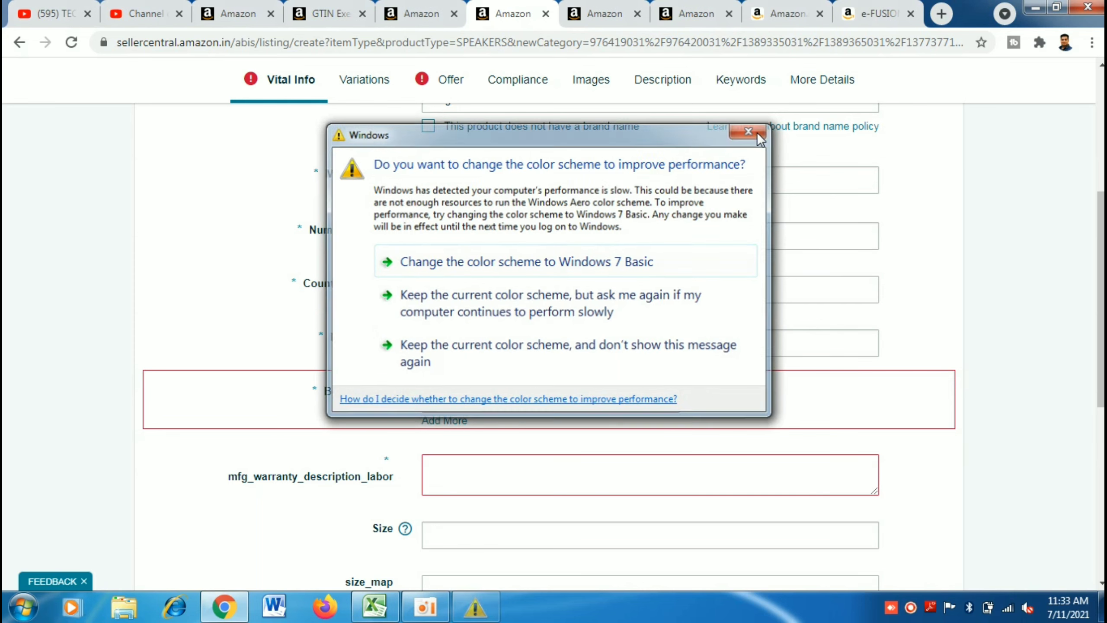
pyautogui.click(752, 131)
pyautogui.write('Sp')
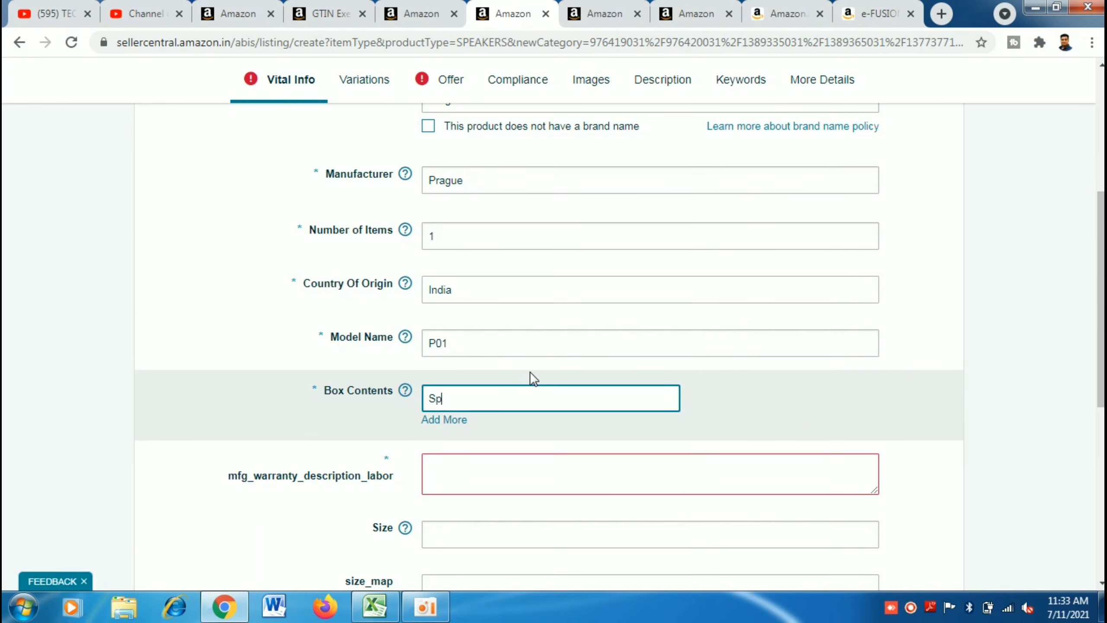
pyautogui.write('eaker')
# - Review the remaining Vital Info fields and the available Variations Theme options without choosing one
pyautogui.click(493, 476)
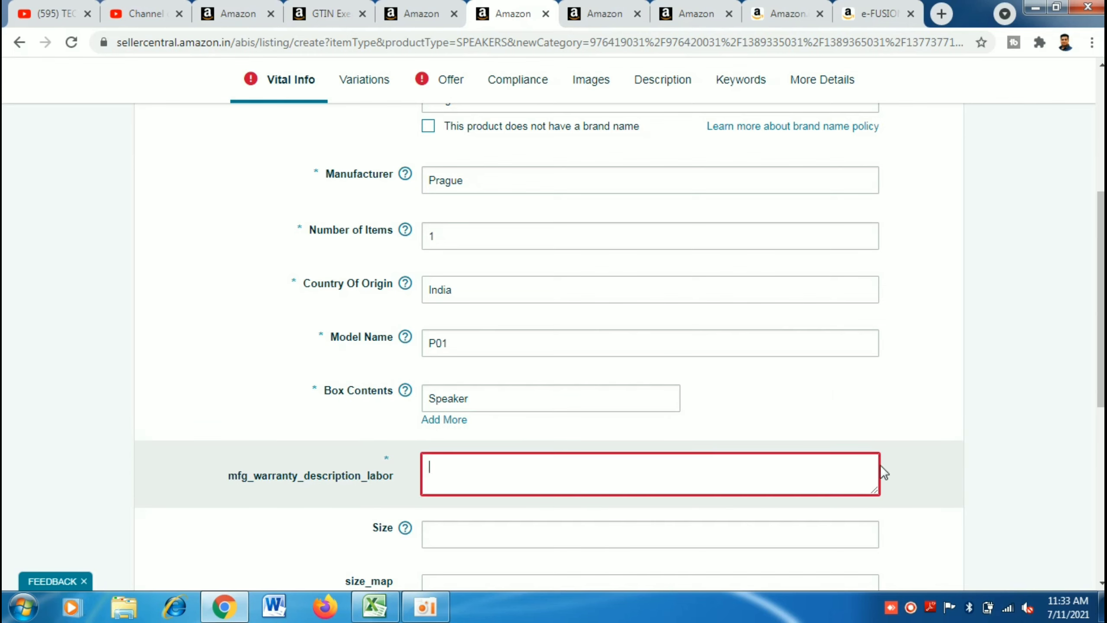
pyautogui.scroll(-4, 554, 345)
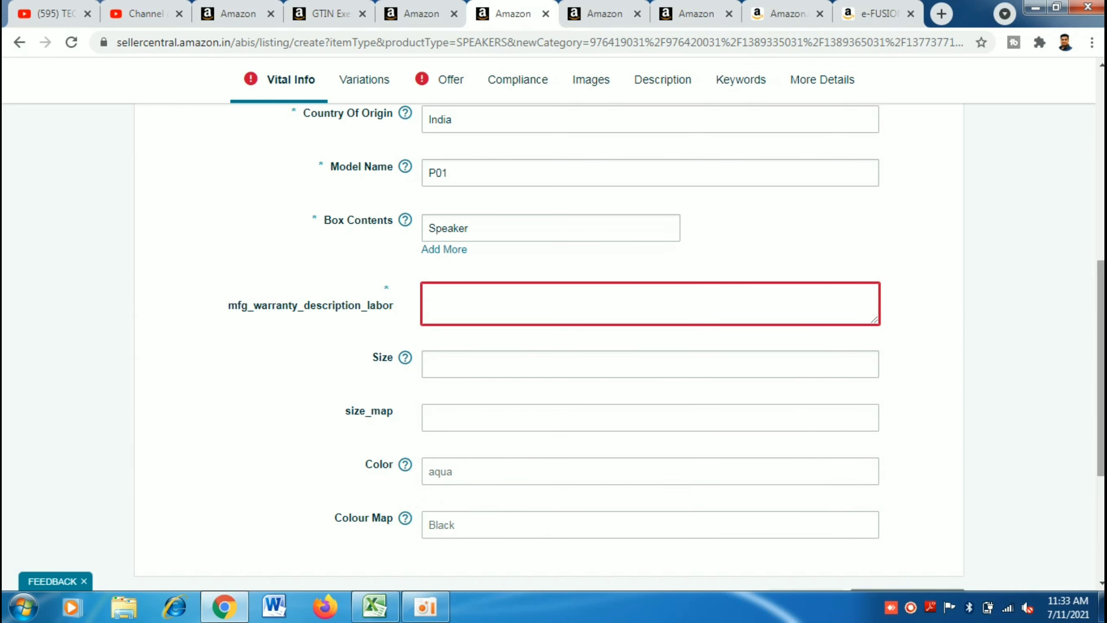
pyautogui.moveTo(1103, 357); pyautogui.dragTo(1103, 168)
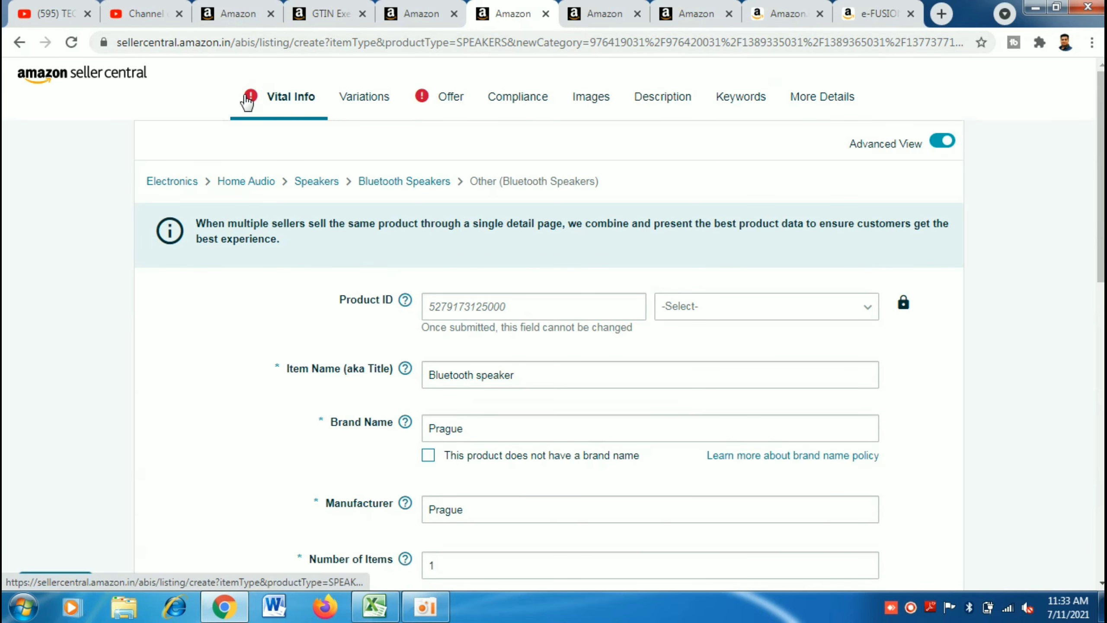
pyautogui.click(370, 103)
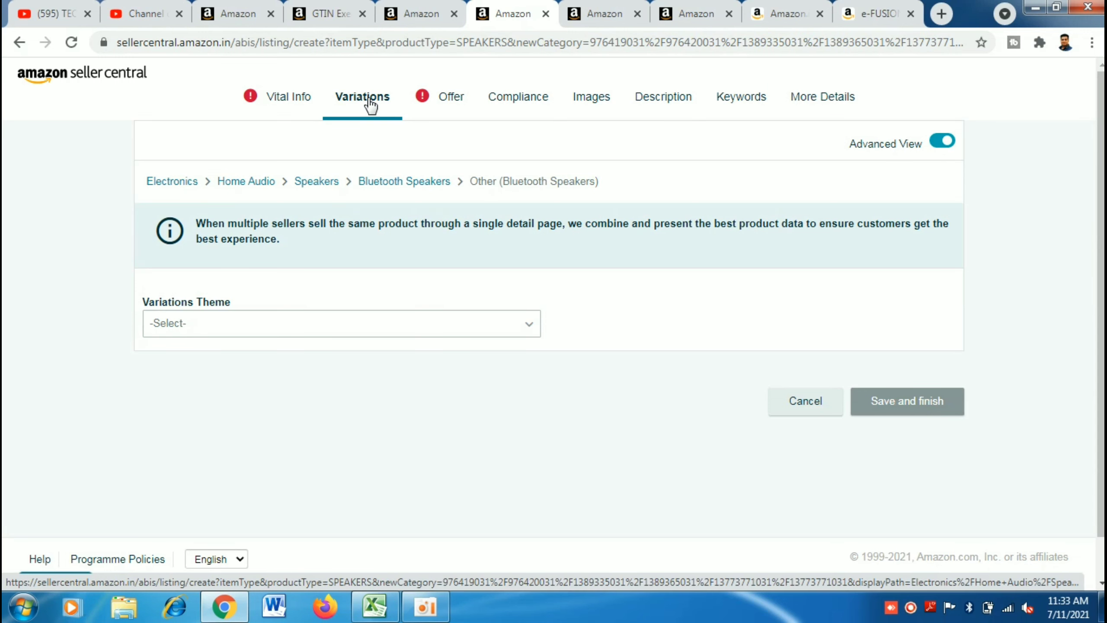
pyautogui.click(535, 323)
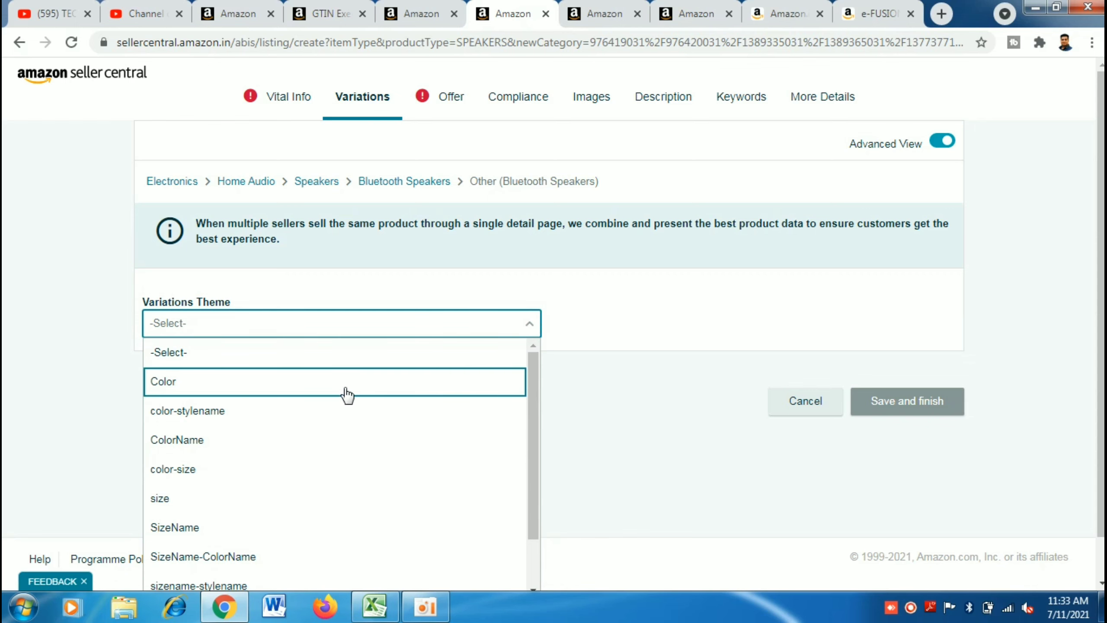
pyautogui.click(635, 377)
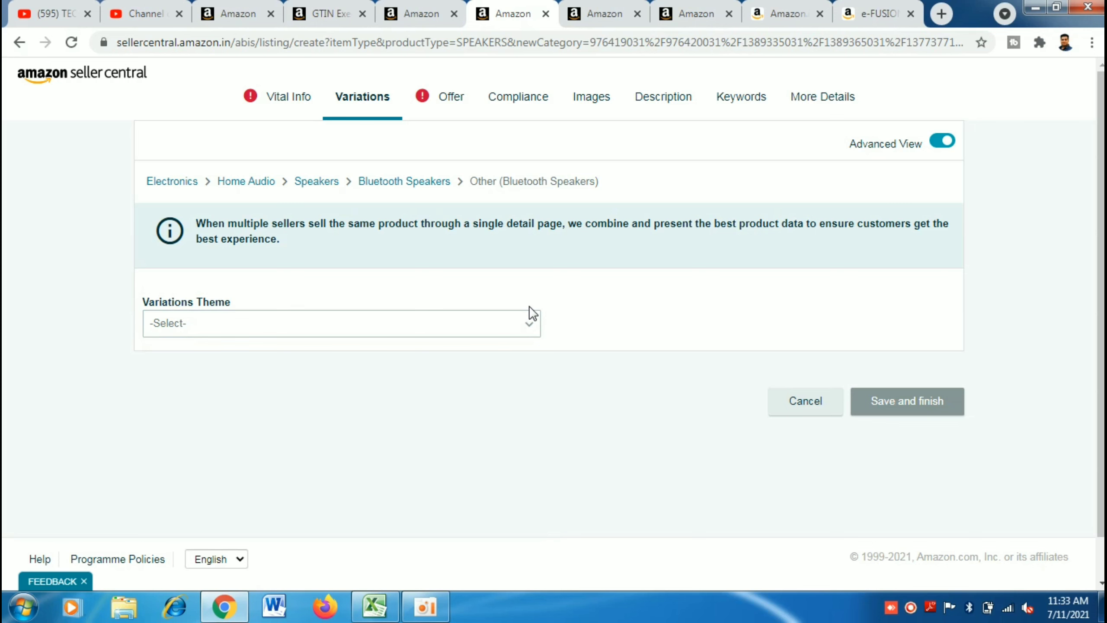
# - Set the offer's product tax code to A_ELECTRONIC_SPEAKER
pyautogui.click(451, 97)
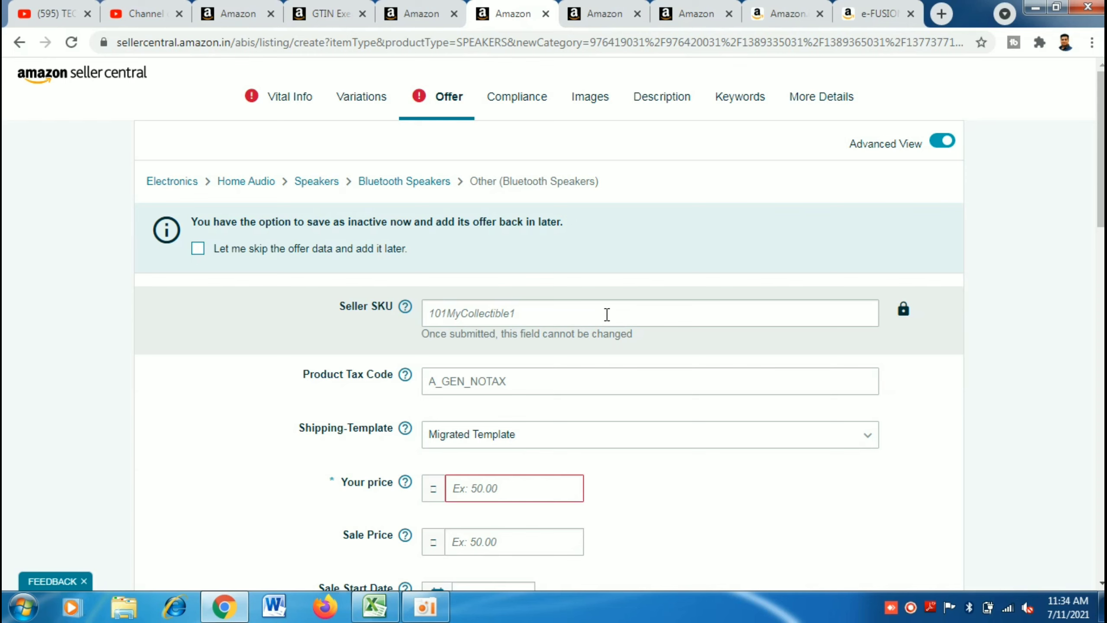
pyautogui.click(551, 382)
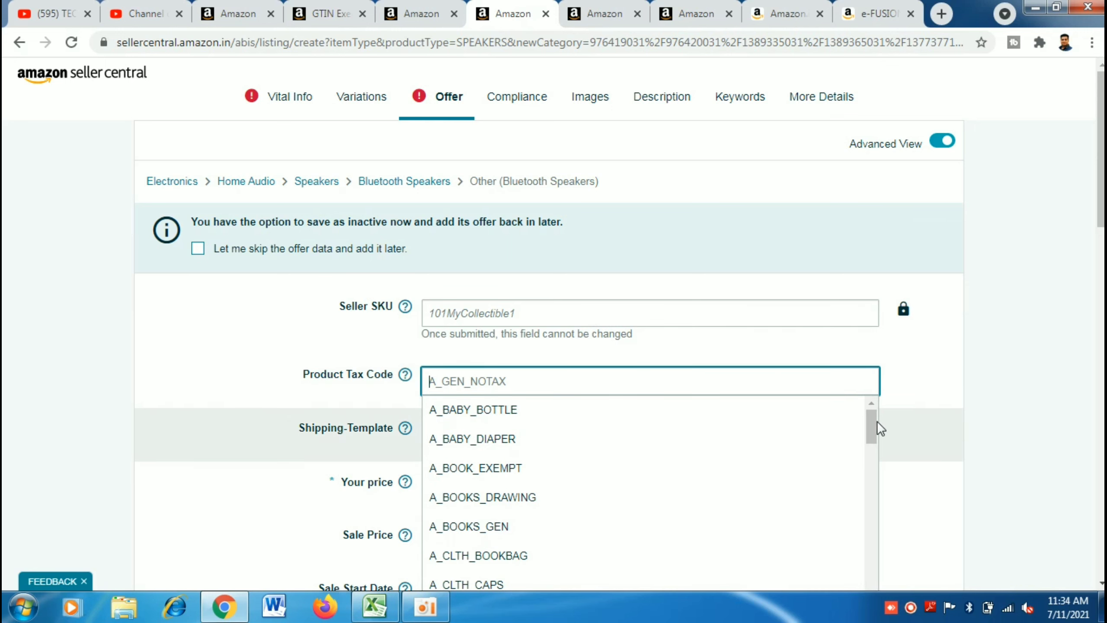
pyautogui.moveTo(871, 427); pyautogui.dragTo(875, 480)
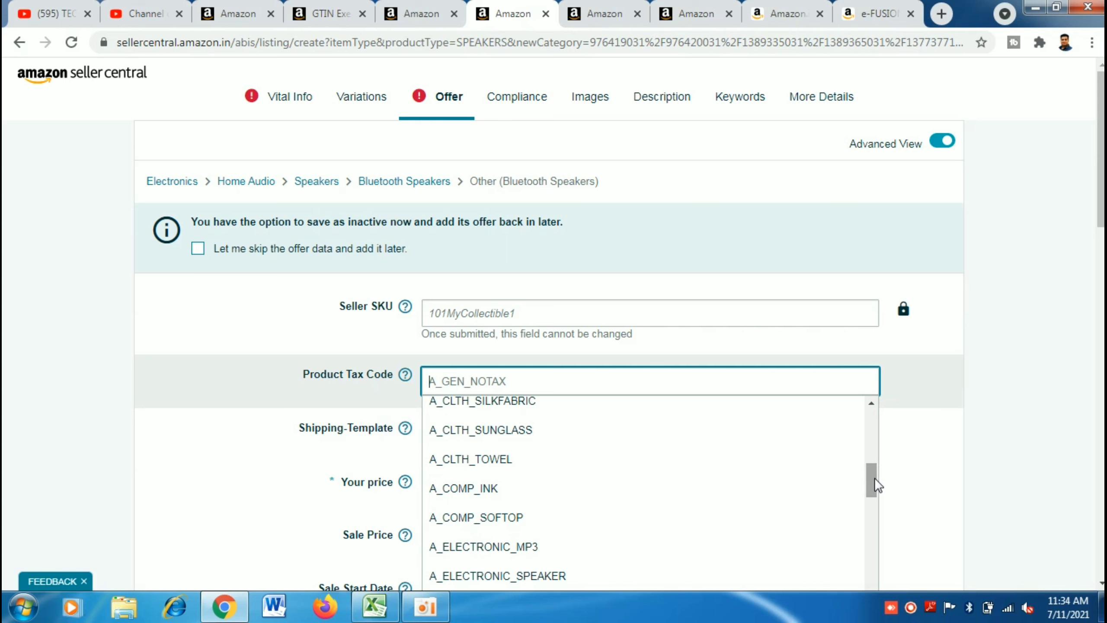
pyautogui.click(616, 585)
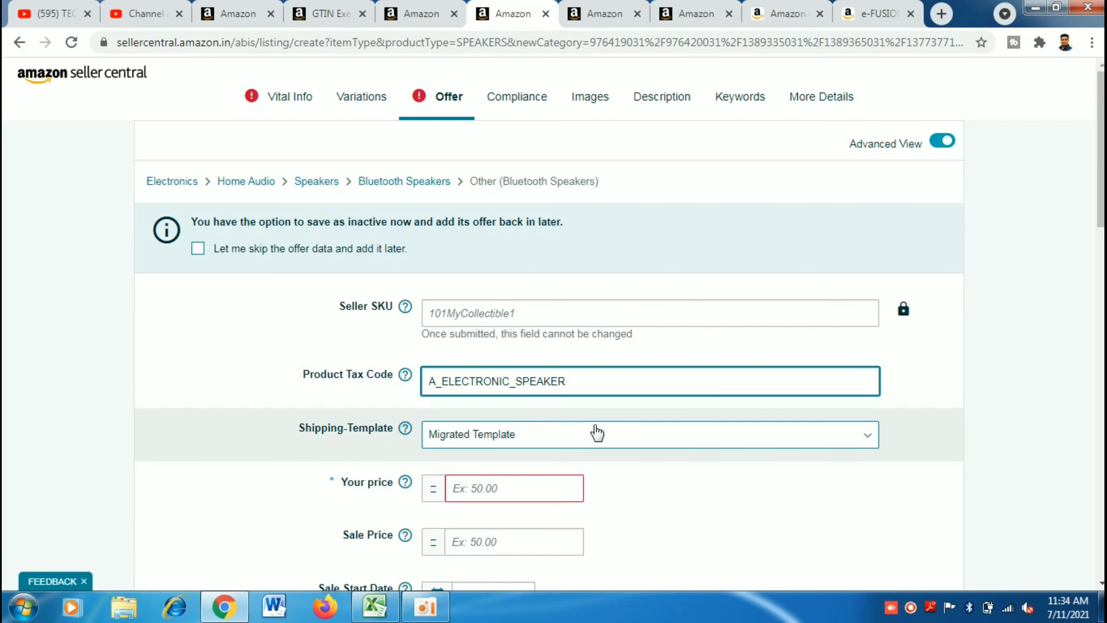
# - Set your price to 499 and the list price to 999, leaving the sale price and sale dates empty
pyautogui.scroll(-4, 1102, 175)
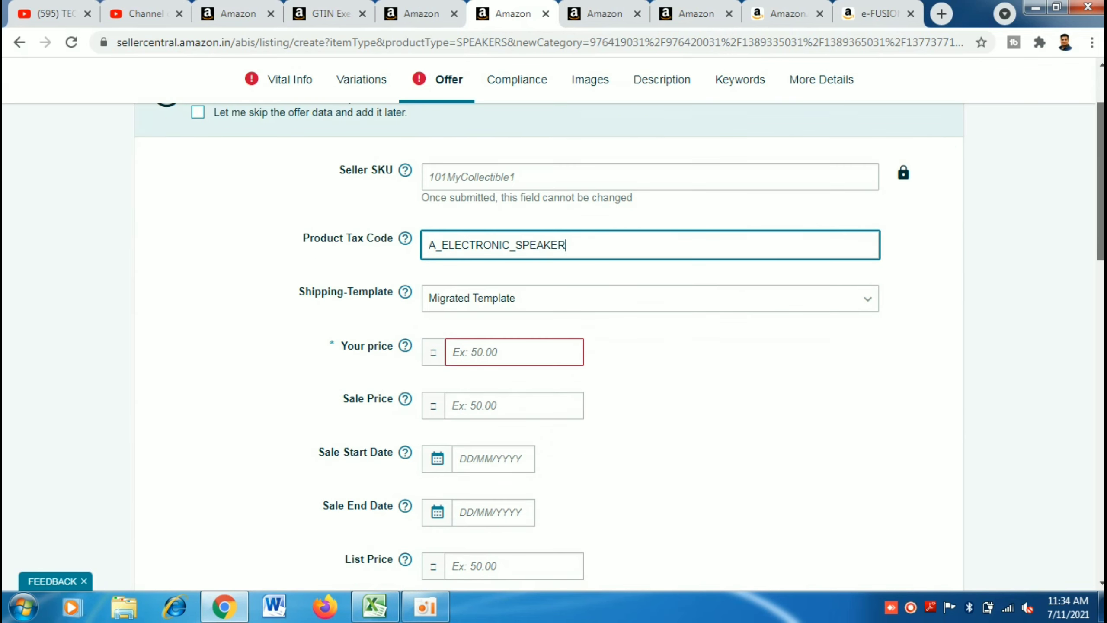
pyautogui.click(510, 318)
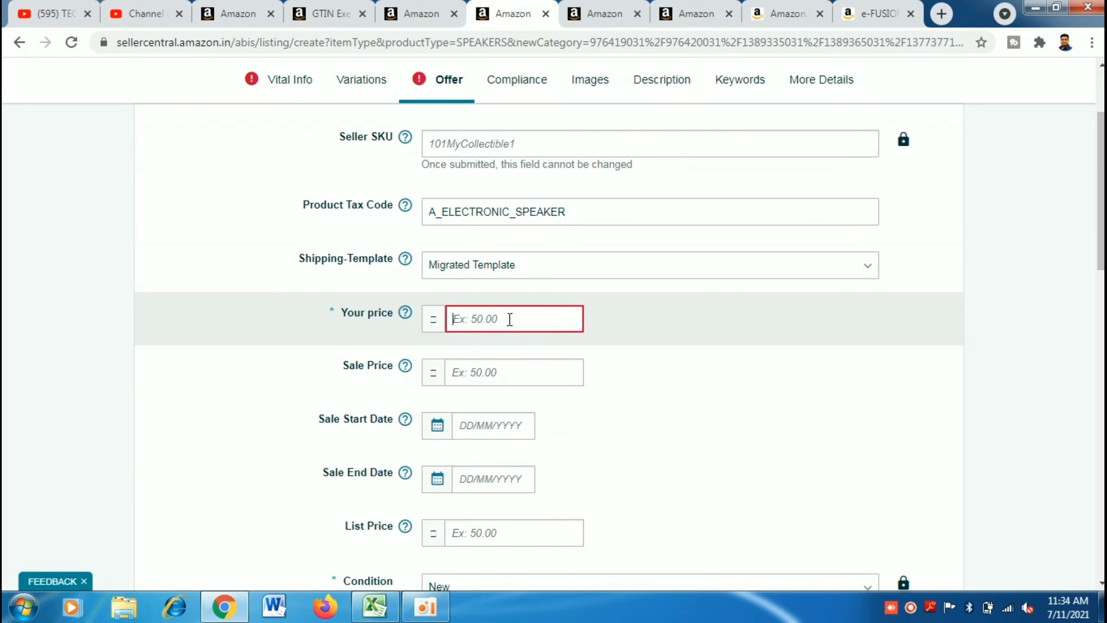
pyautogui.write('499')
pyautogui.moveTo(1100, 196); pyautogui.dragTo(1103, 234)
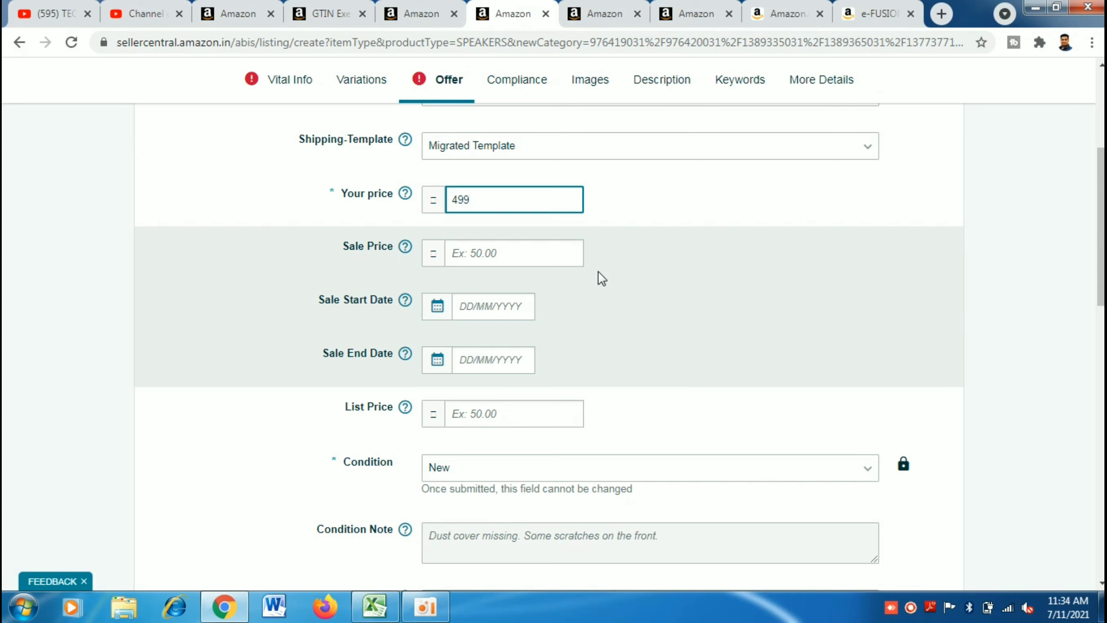
pyautogui.click(545, 259)
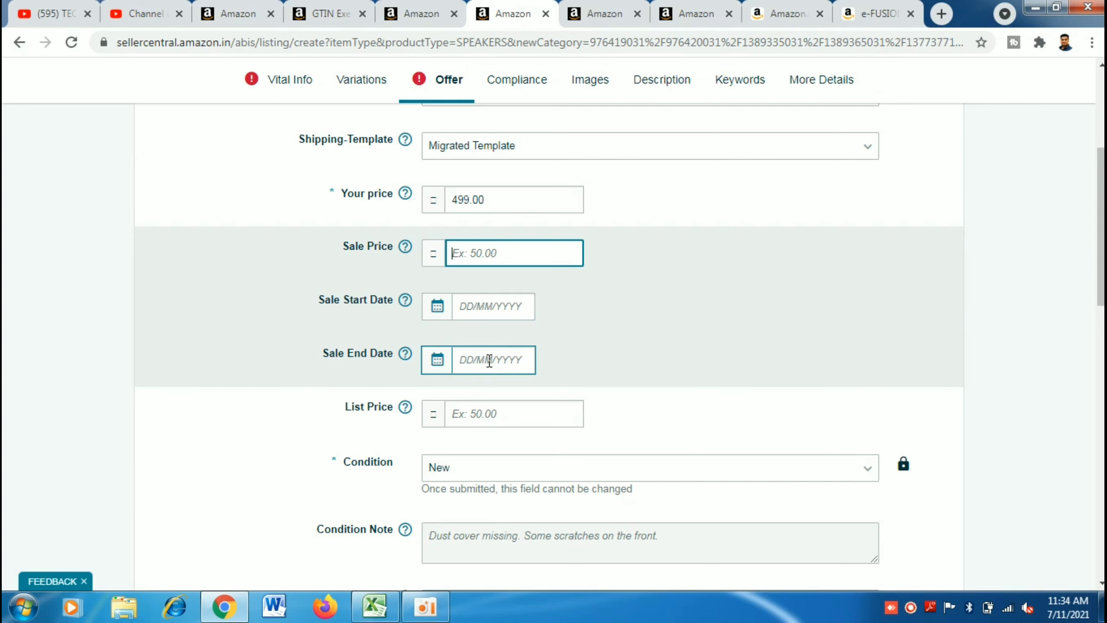
pyautogui.click(481, 413)
pyautogui.write('999')
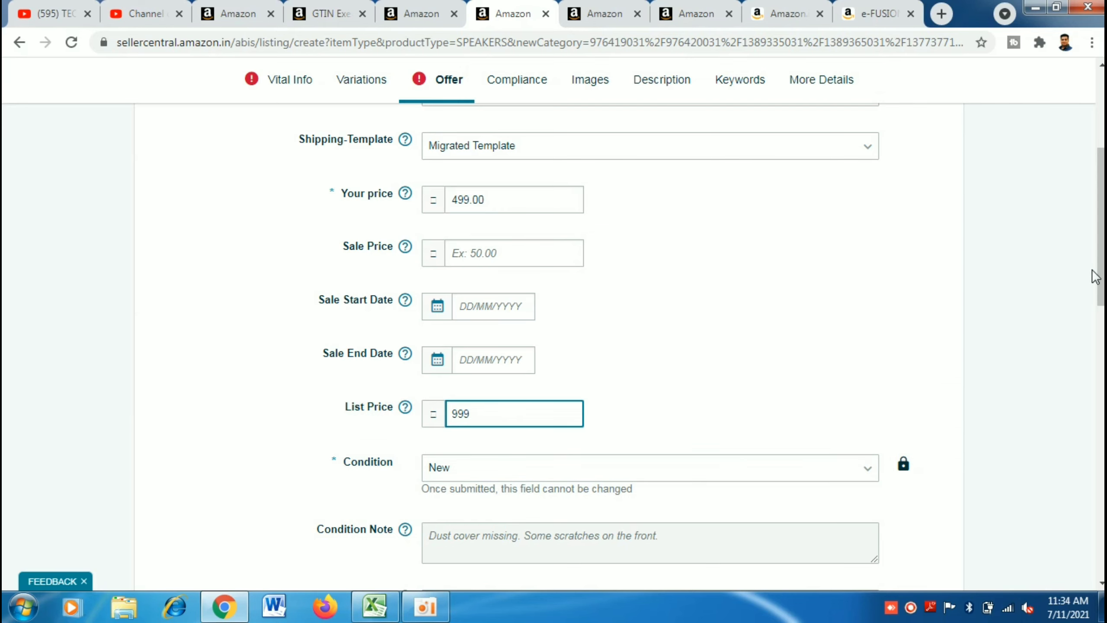
# - Set the maximum order quantity to 5 and the handling time to 1
pyautogui.moveTo(1103, 270); pyautogui.dragTo(1104, 347)
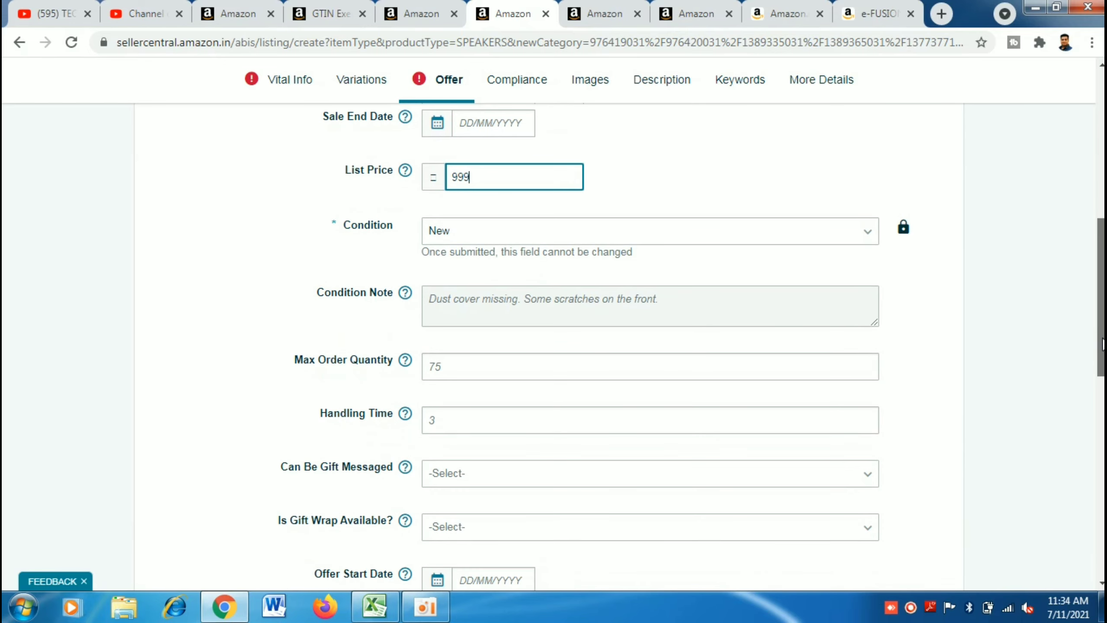
pyautogui.click(483, 373)
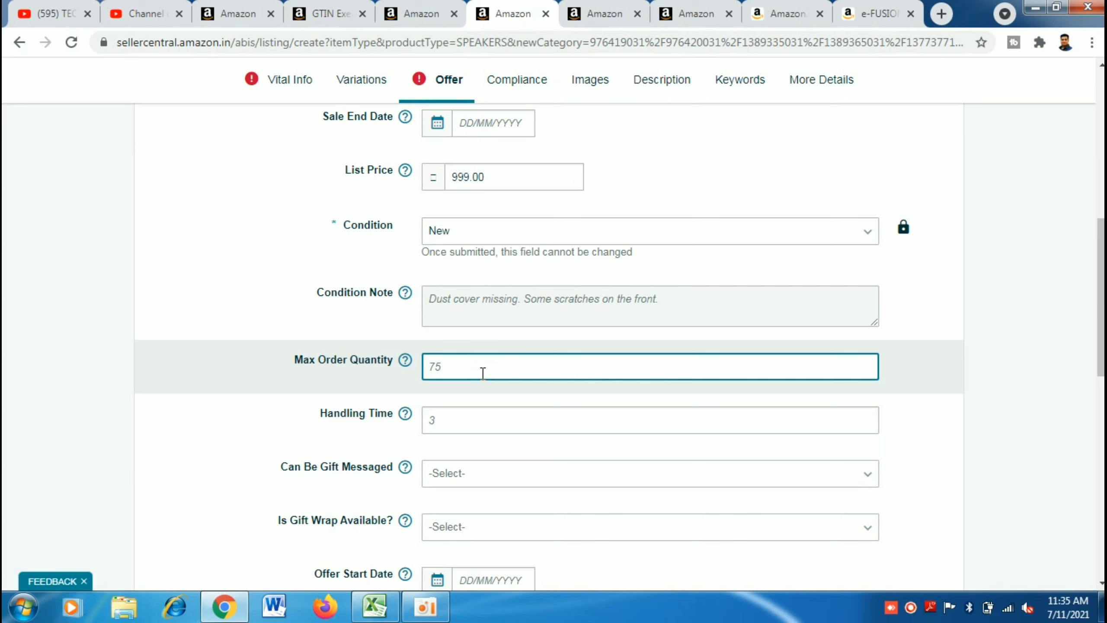
pyautogui.write('5')
pyautogui.click(446, 428)
pyautogui.write('1')
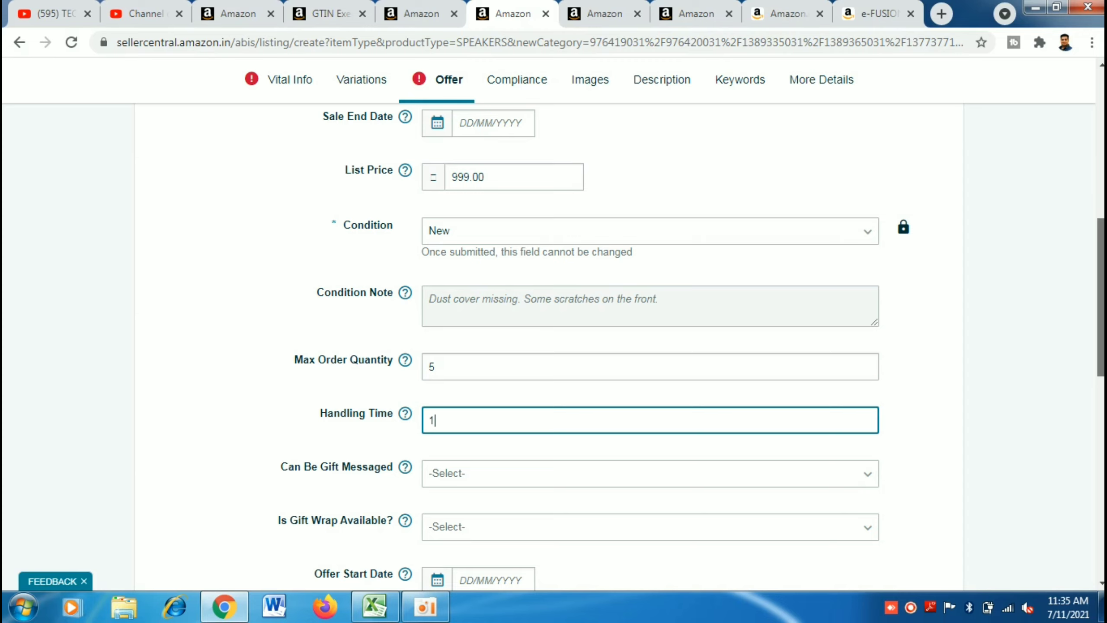
# - Choose the Merchant Fulfilled option (Self Ship or Easy Ship) as the fulfillment channel
pyautogui.scroll(-4, 618, 264)
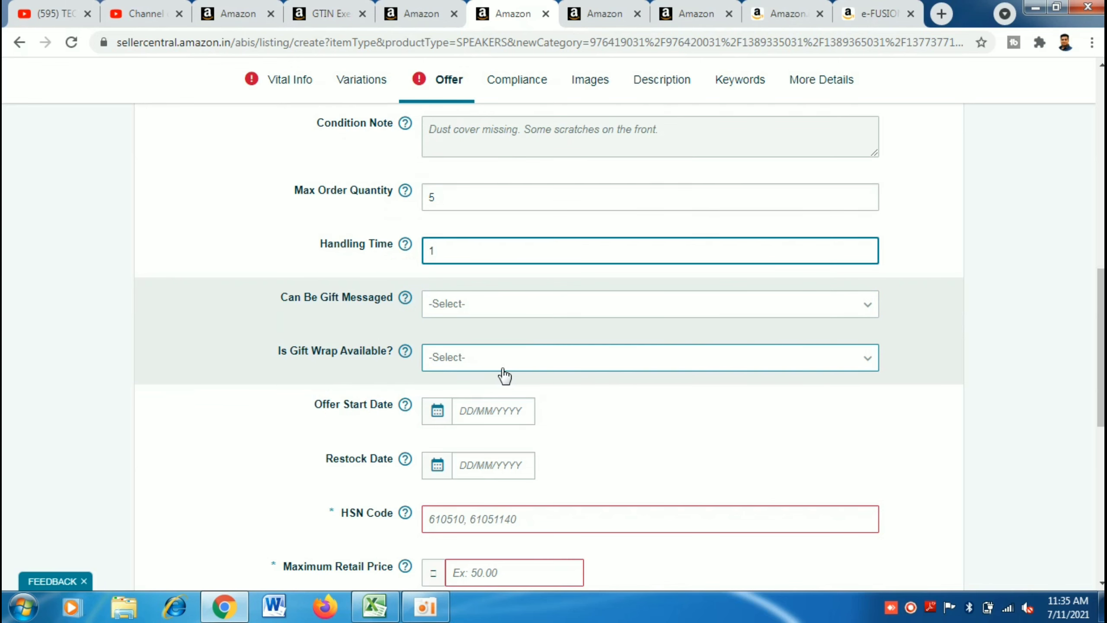
pyautogui.moveTo(1102, 361); pyautogui.dragTo(1103, 408)
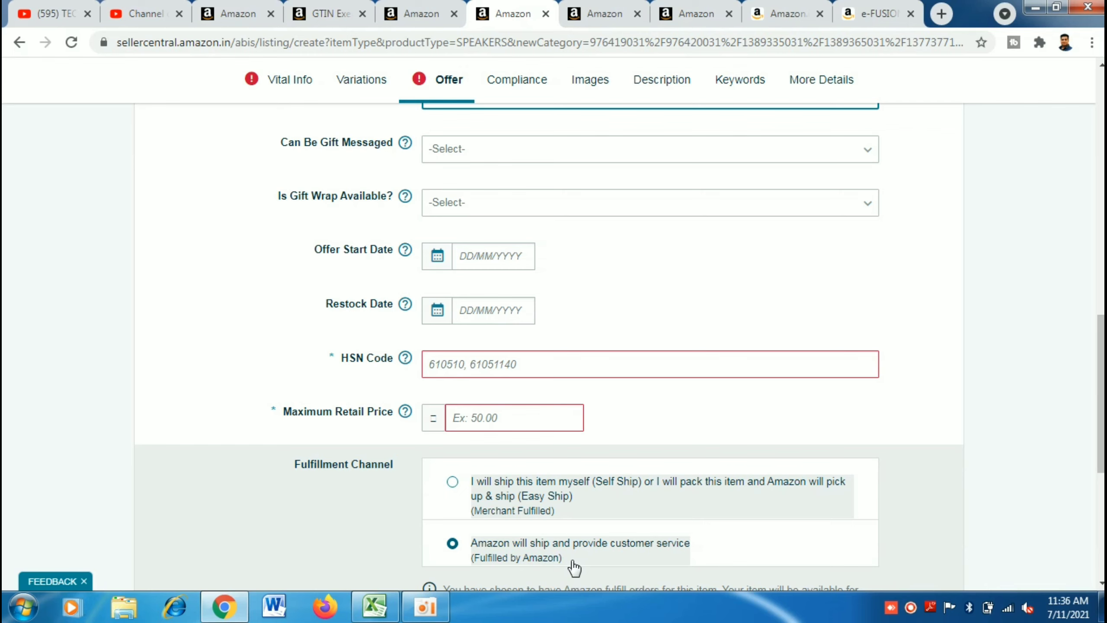
pyautogui.click(454, 482)
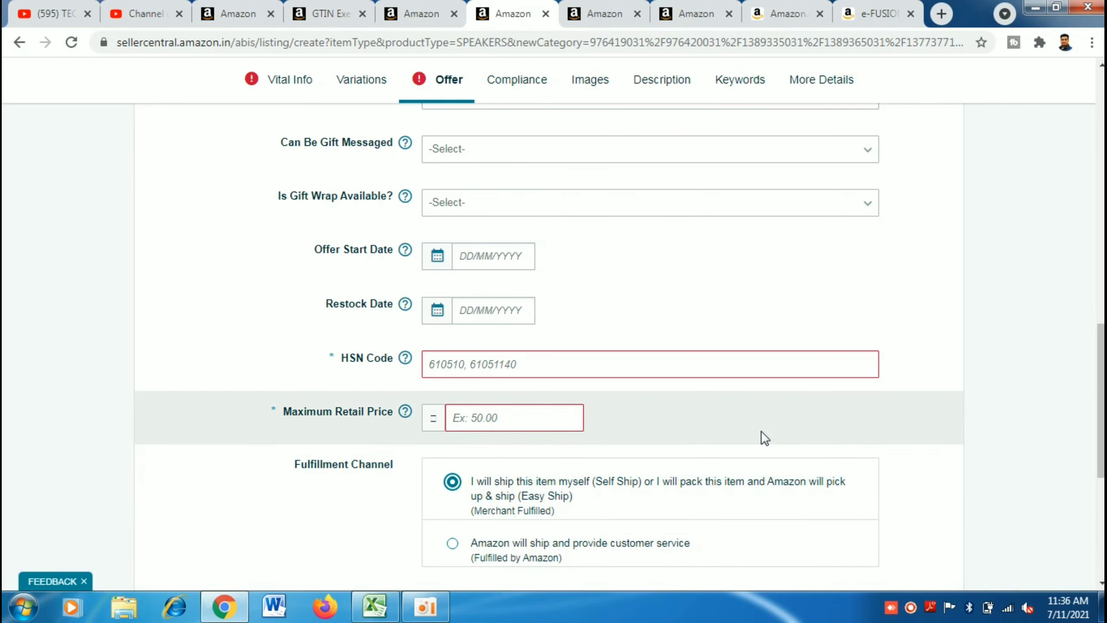
pyautogui.scroll(-4, 554, 345)
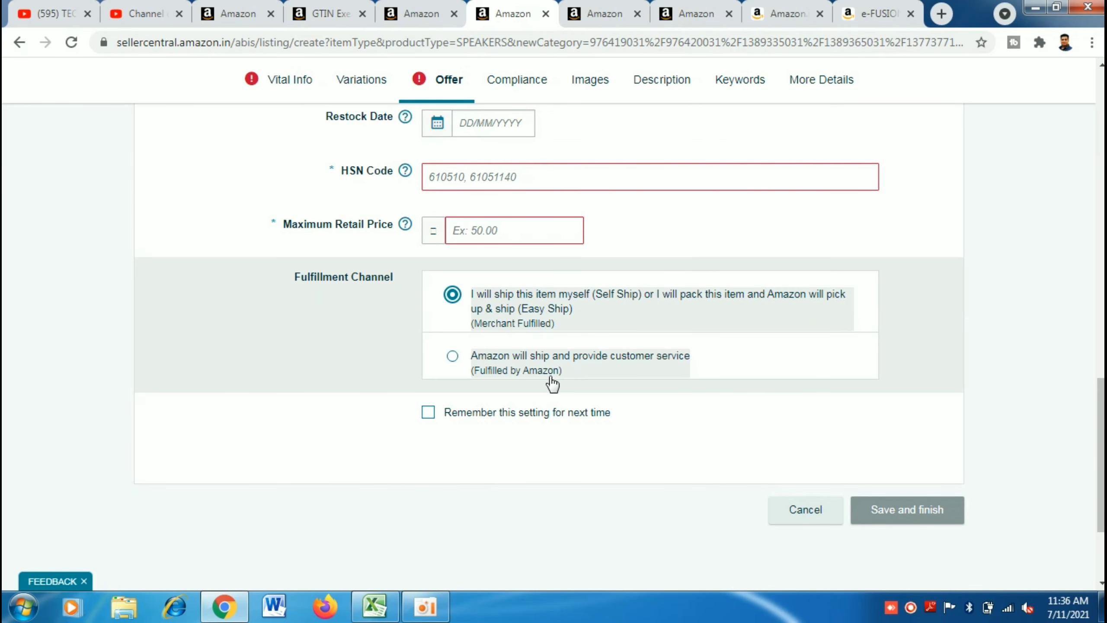
pyautogui.scroll(10, 873, 317)
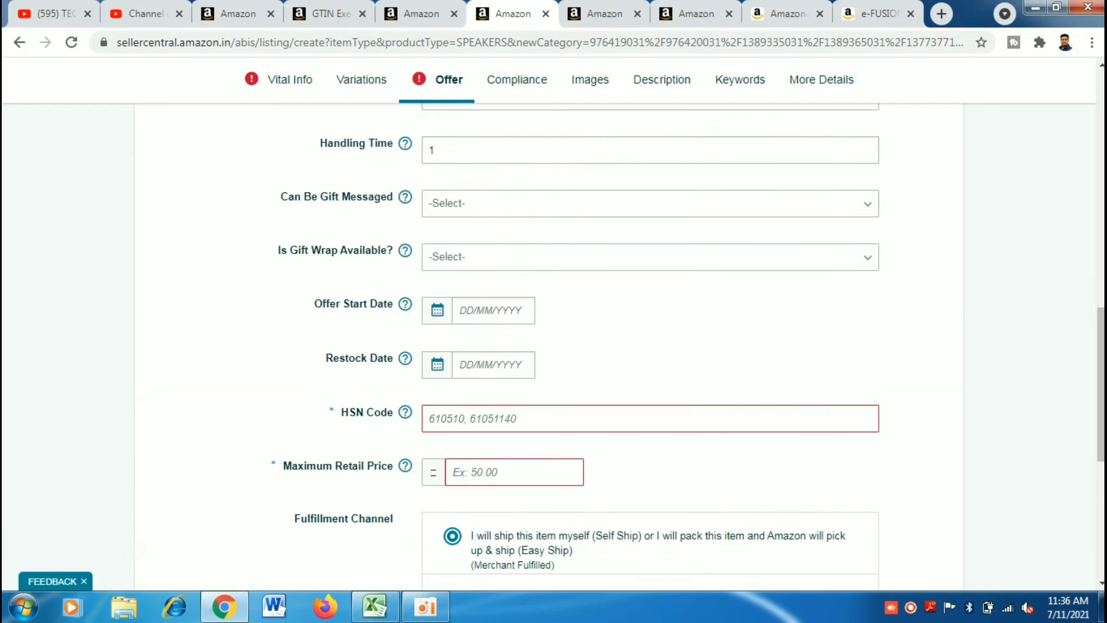
# - Review the Compliance fields and the available battery composition options without choosing one
pyautogui.click(534, 86)
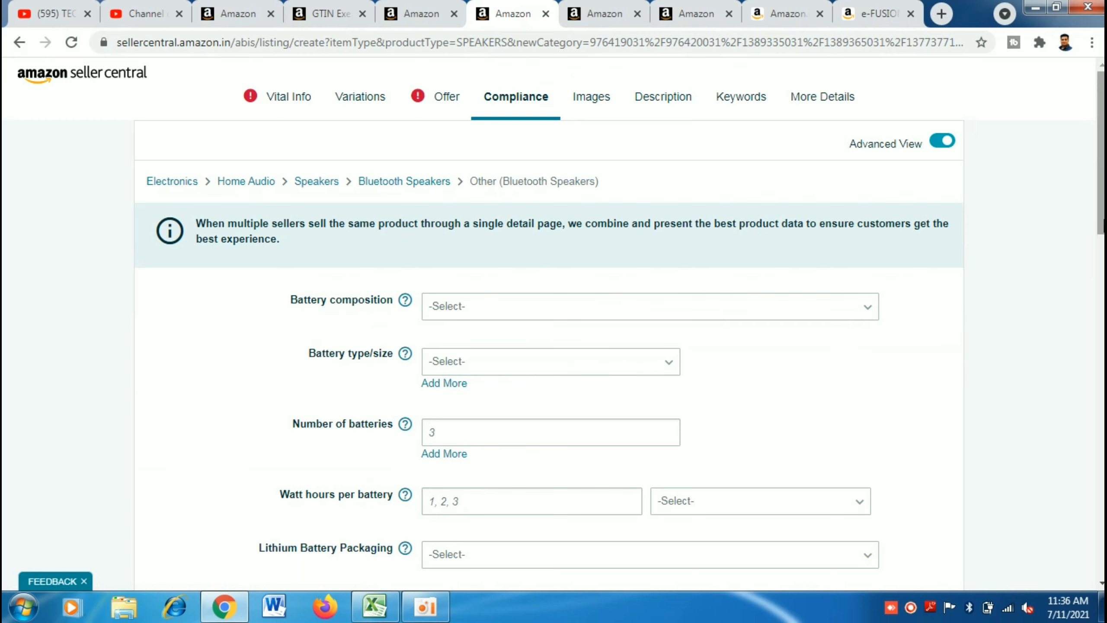
pyautogui.moveTo(1101, 217); pyautogui.dragTo(1101, 247)
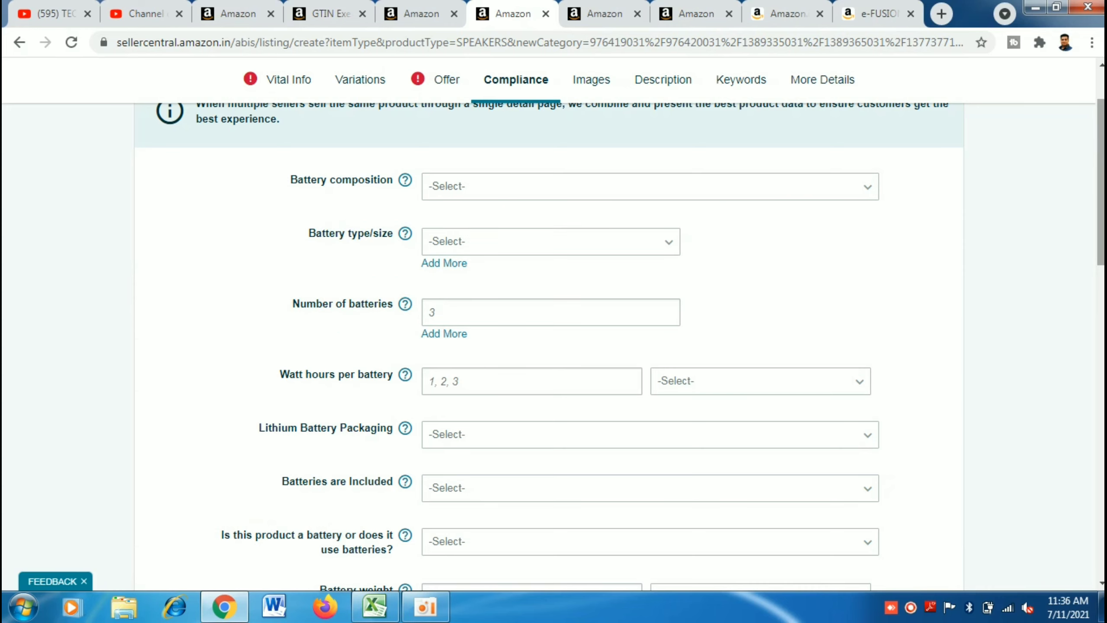
pyautogui.moveTo(1103, 129); pyautogui.dragTo(1100, 281)
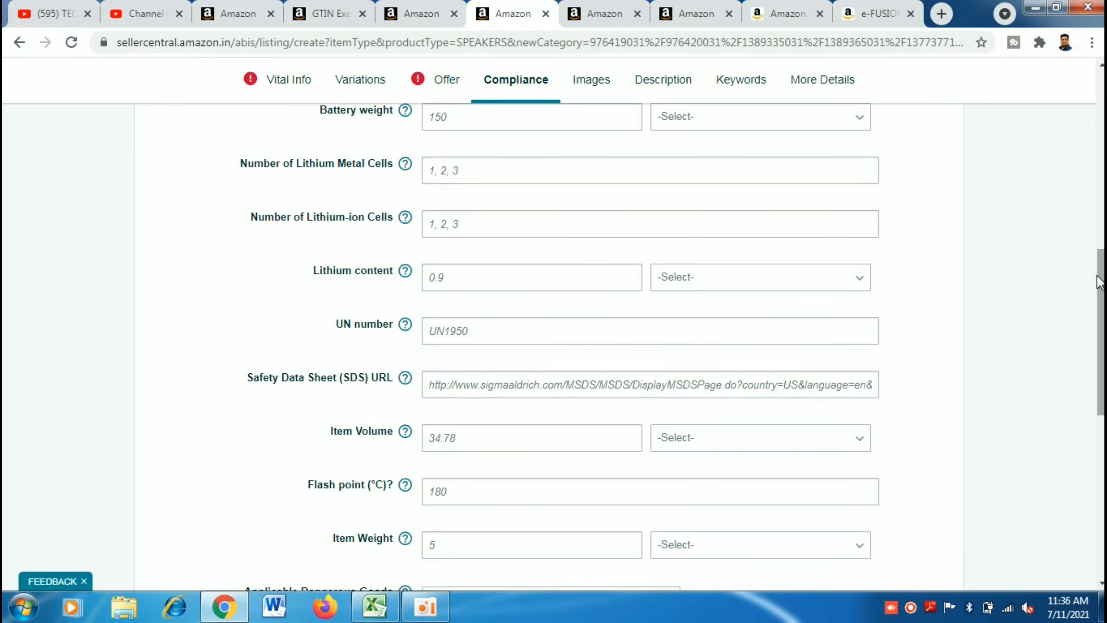
pyautogui.scroll(13, 1099, 282)
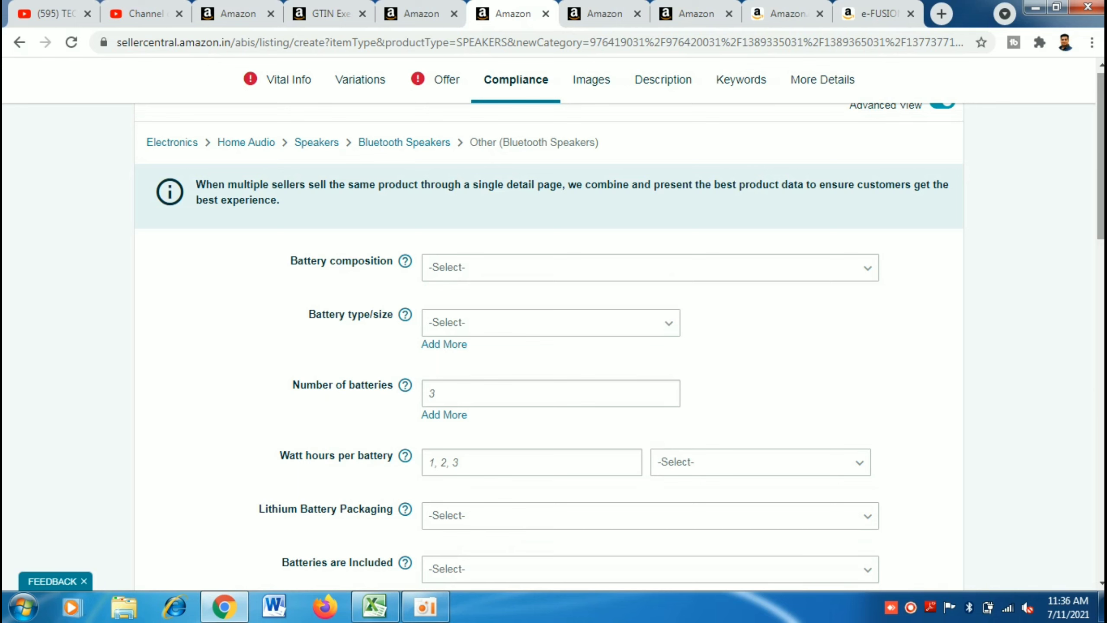
pyautogui.click(815, 283)
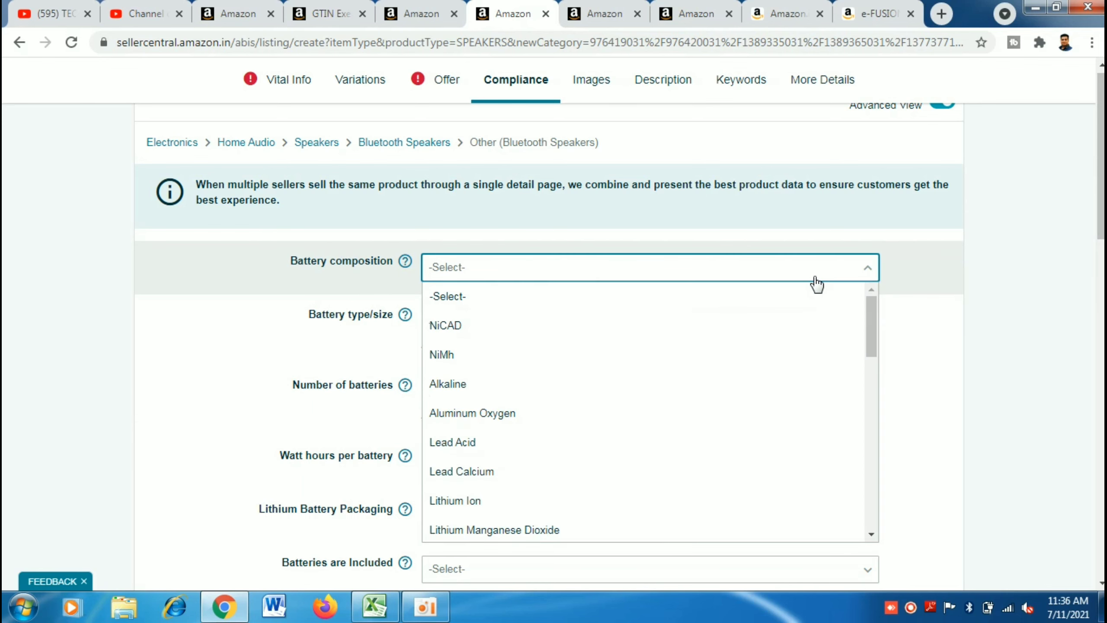
pyautogui.click(943, 348)
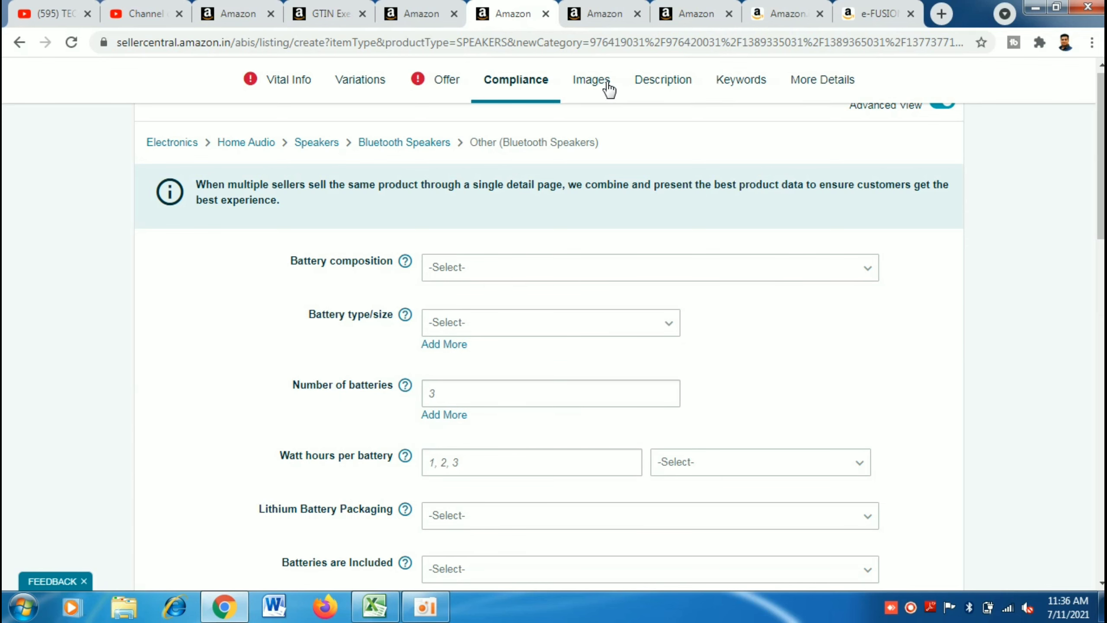
# - Review the product image upload slots in the Images section and close the Windows color scheme prompt
pyautogui.click(600, 87)
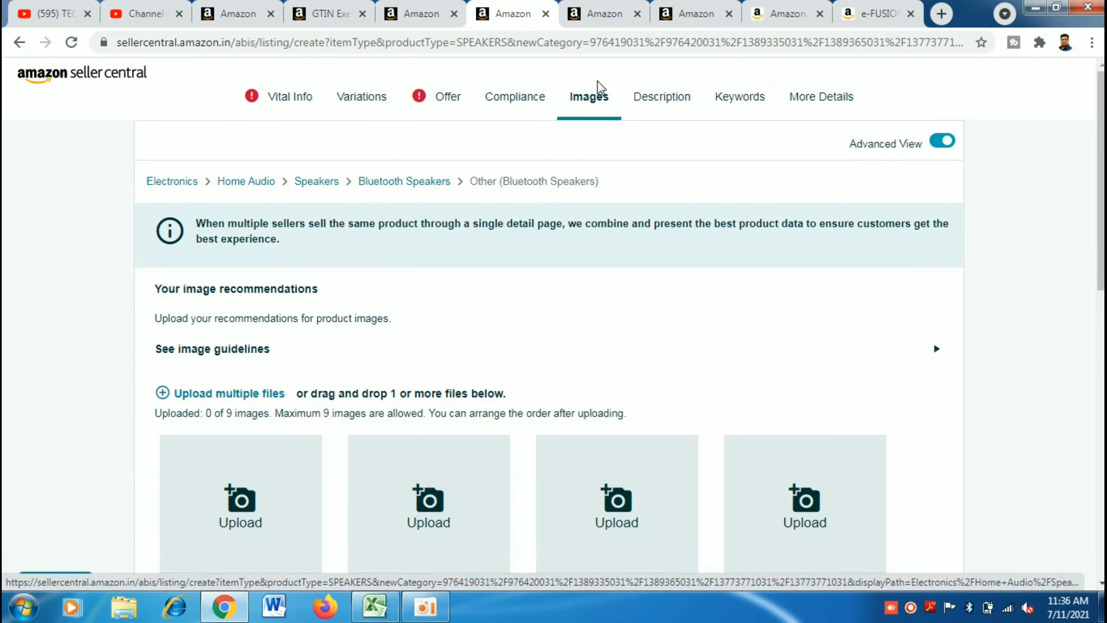
pyautogui.moveTo(1104, 155); pyautogui.dragTo(1104, 243)
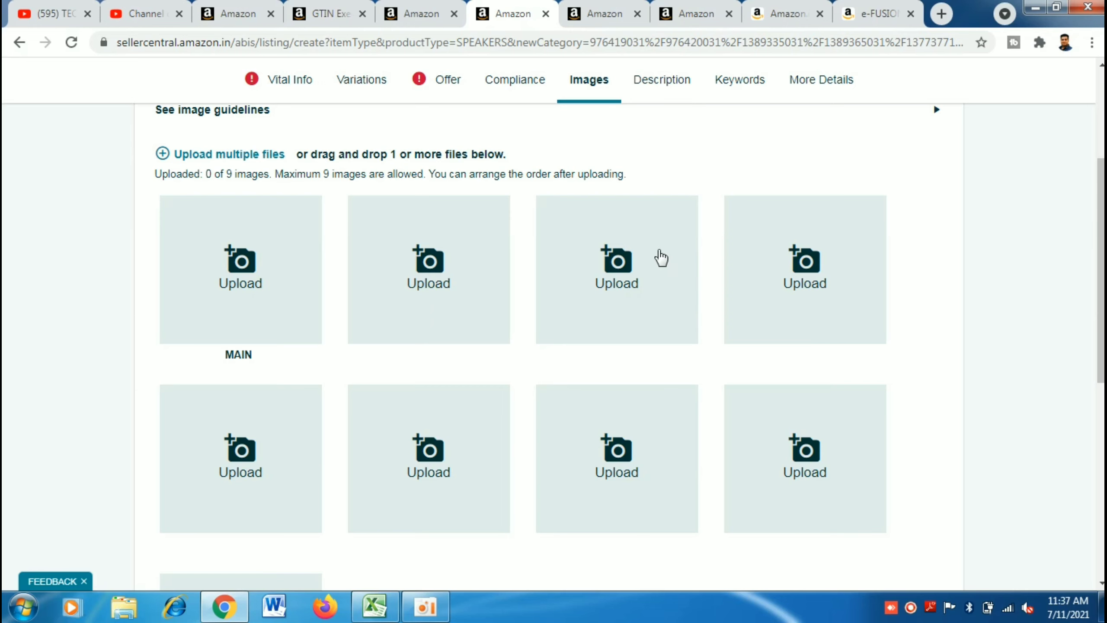
pyautogui.moveTo(1102, 214); pyautogui.dragTo(1104, 148)
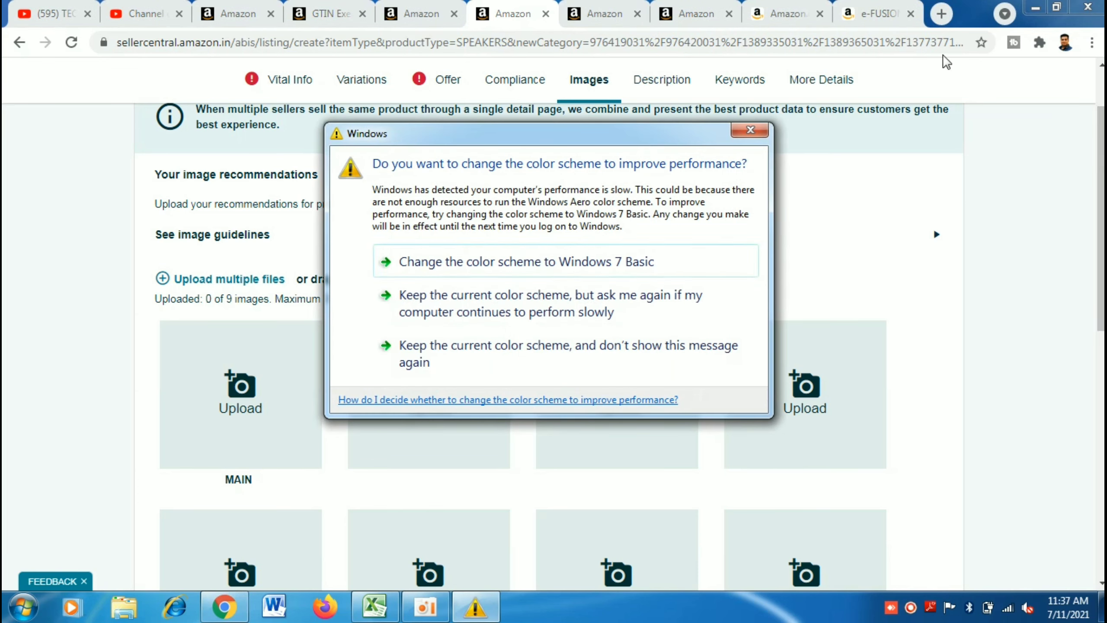
pyautogui.click(751, 131)
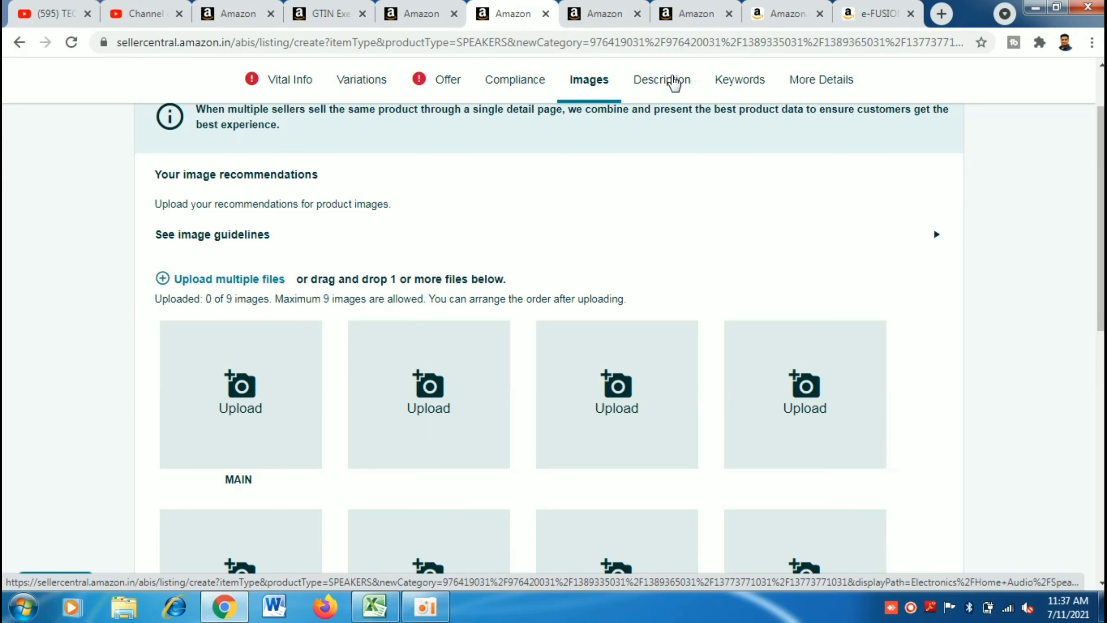
# - View the listing's Description fields and examine the bullet points and product description on the e-FUSION speaker page as an example
pyautogui.click(672, 83)
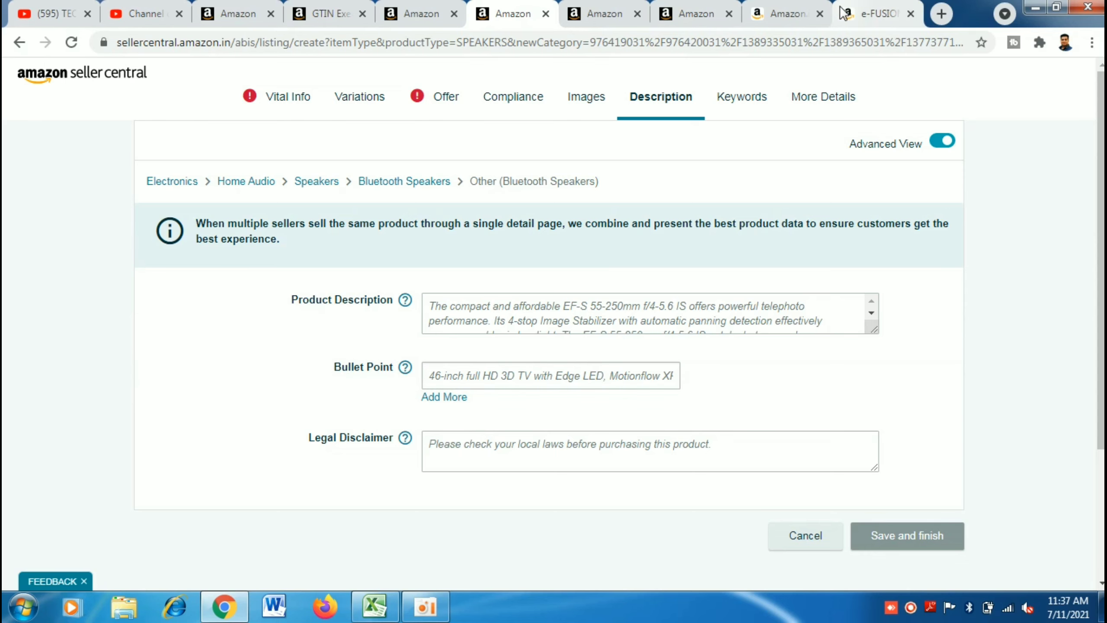
pyautogui.click(874, 14)
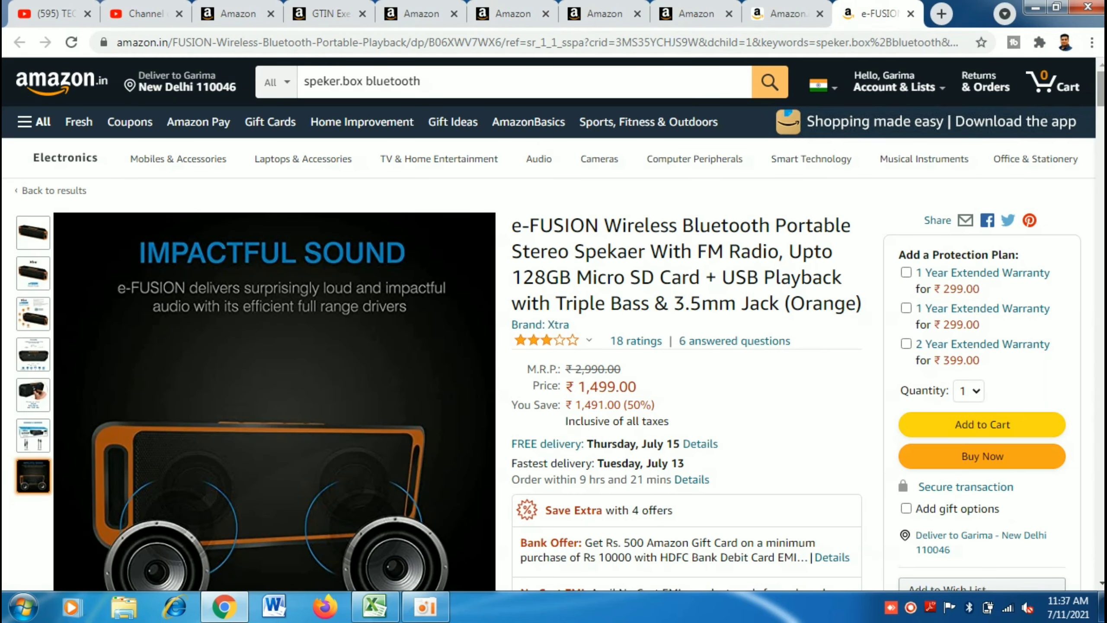
pyautogui.scroll(-3, 842, 161)
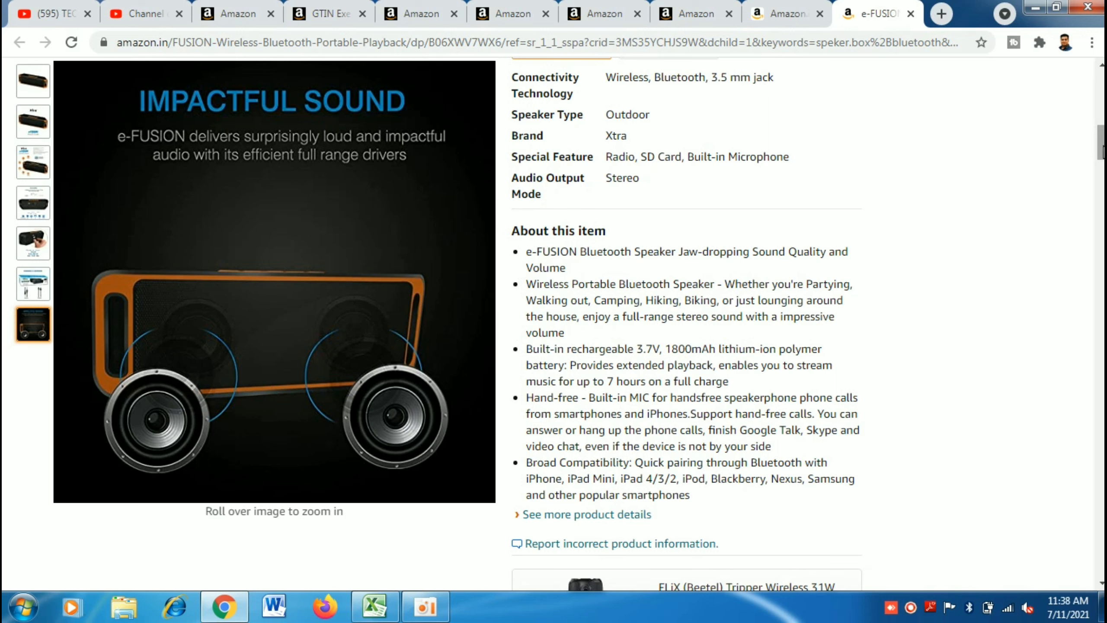
pyautogui.moveTo(1103, 152); pyautogui.dragTo(1103, 271)
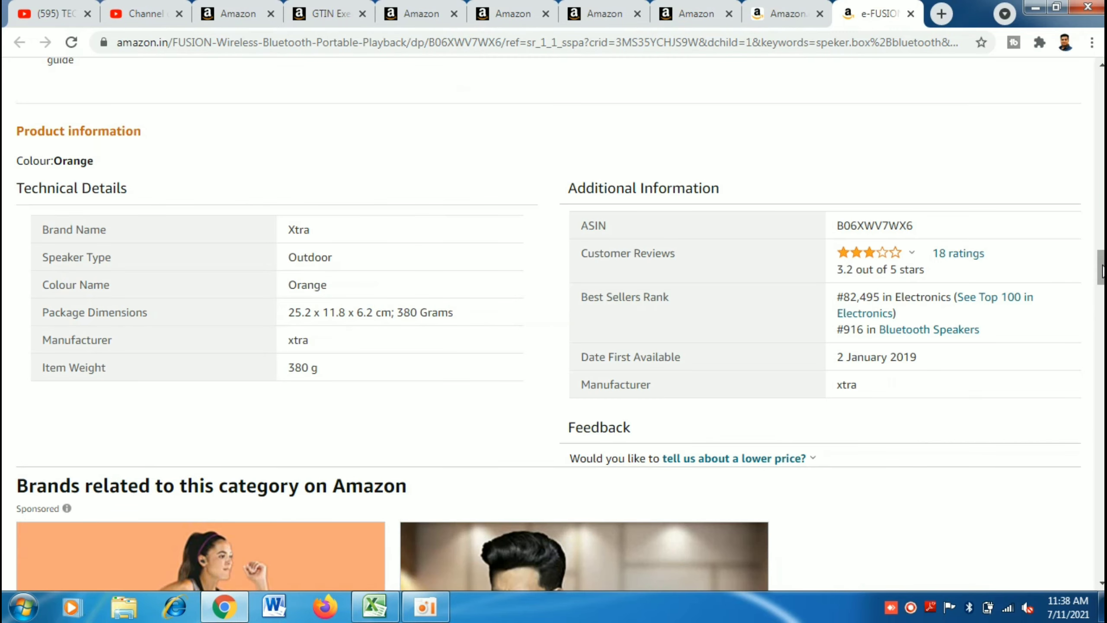
pyautogui.scroll(4, 1104, 270)
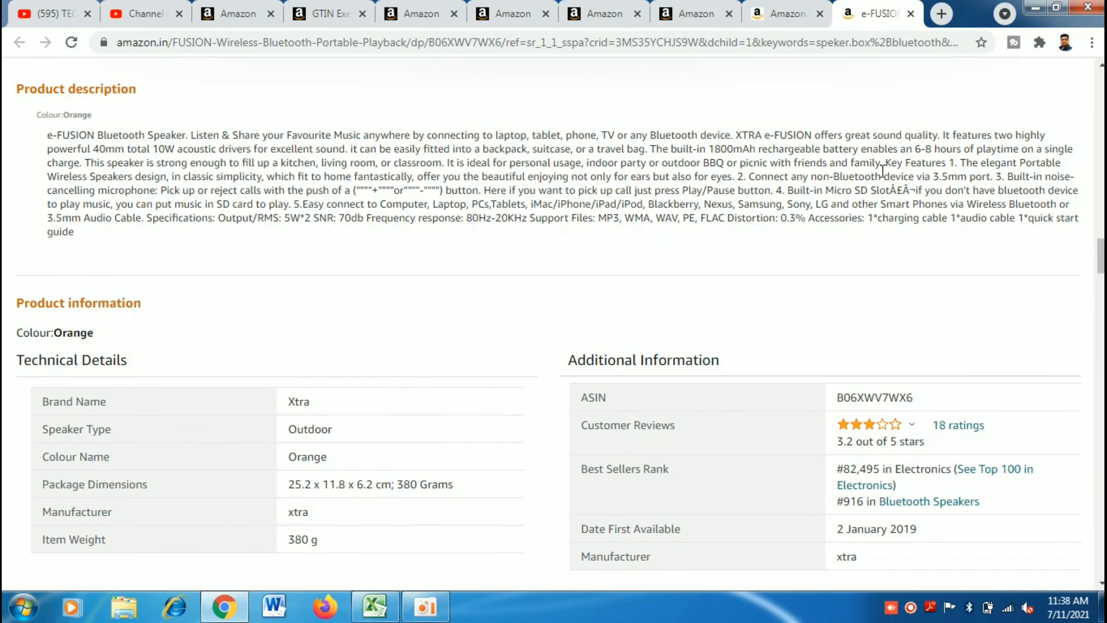
pyautogui.scroll(16, 1104, 175)
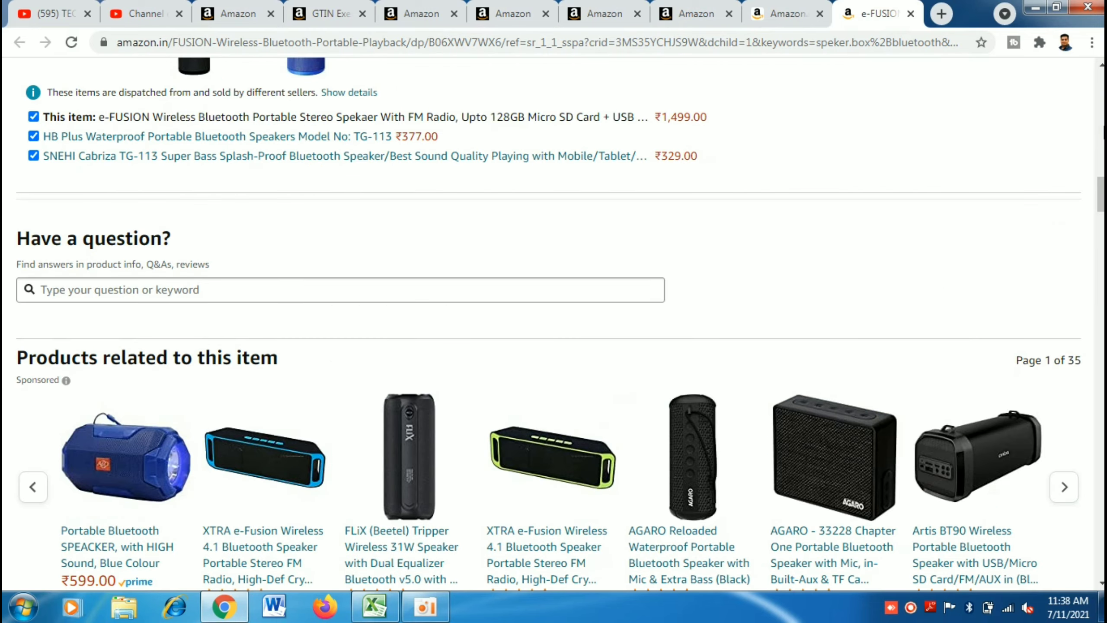
pyautogui.scroll(15, 1103, 196)
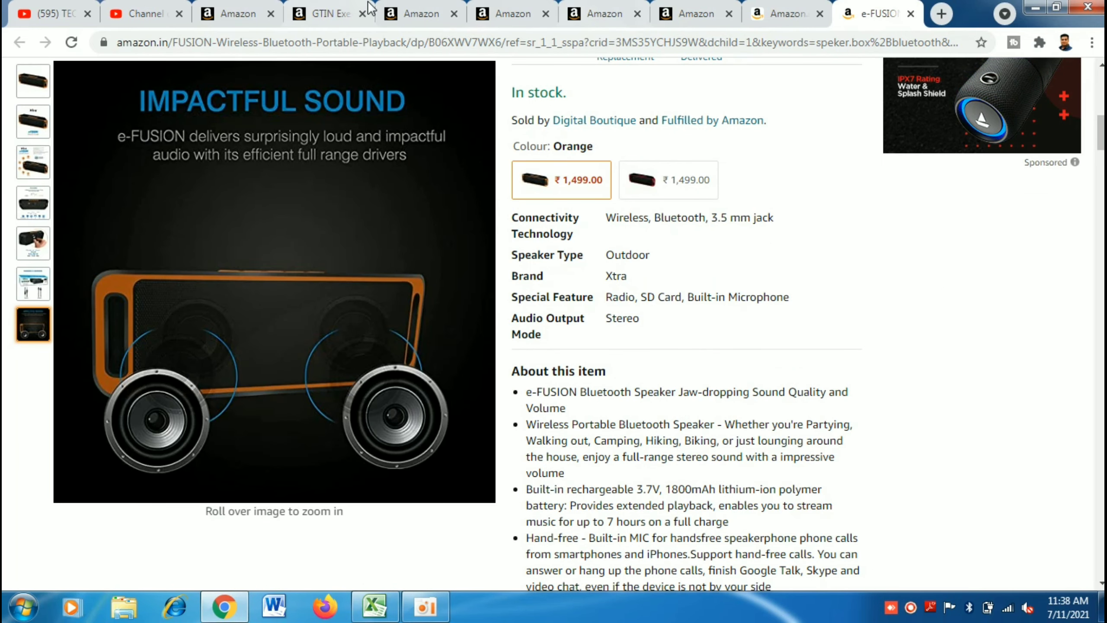
pyautogui.click(426, 17)
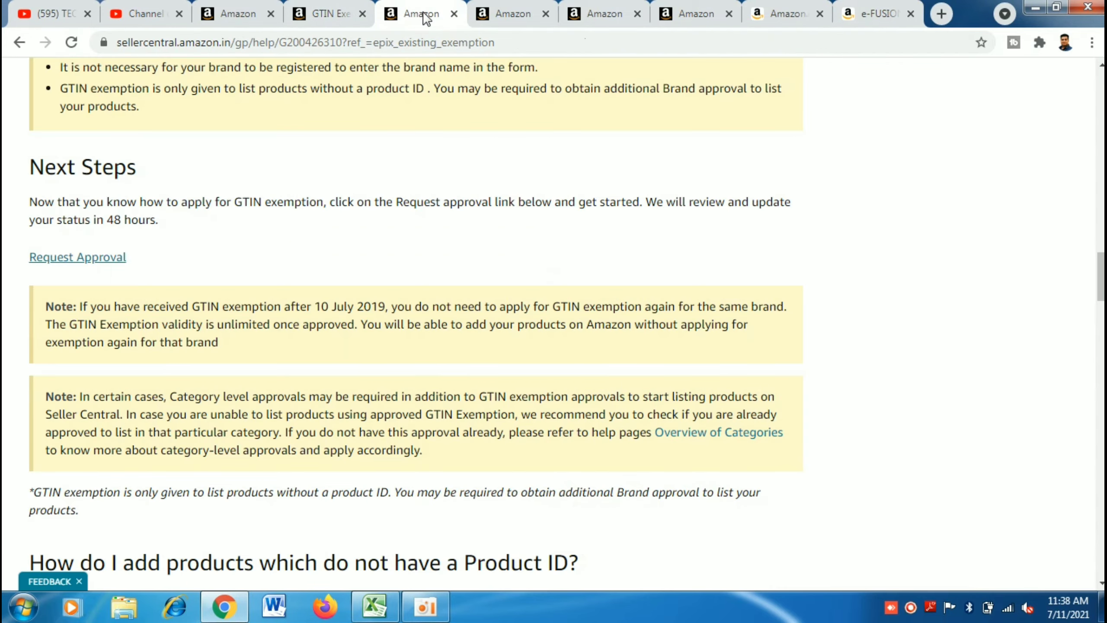
# - On the speaker listing form, view the Keywords search terms field and the gtin_exemption_reason options under More Details without choosing one
pyautogui.click(505, 15)
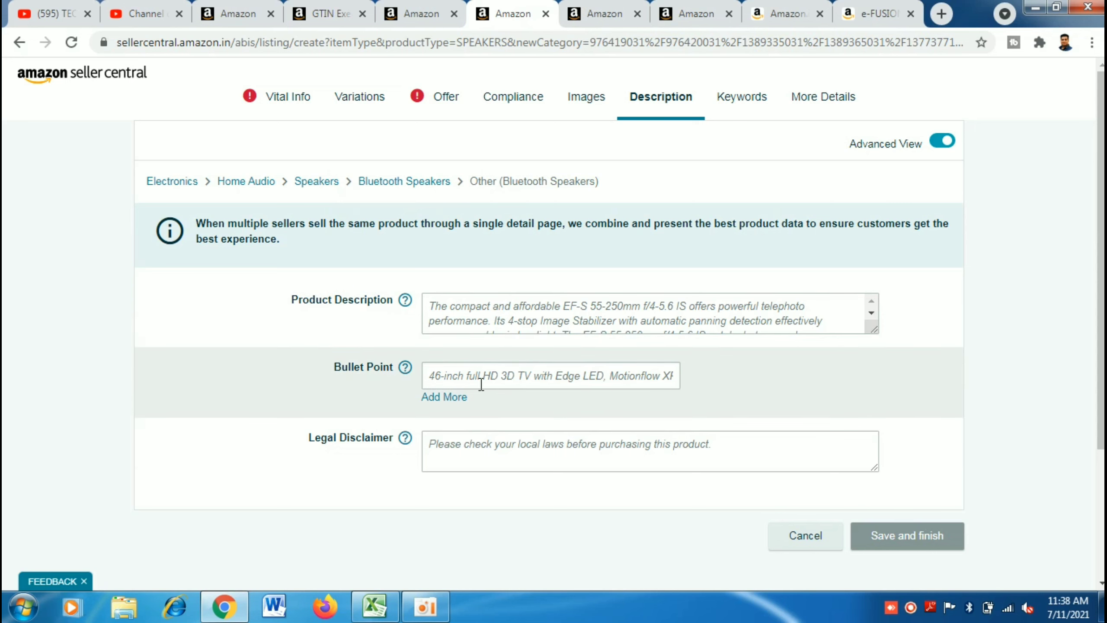
pyautogui.click(739, 103)
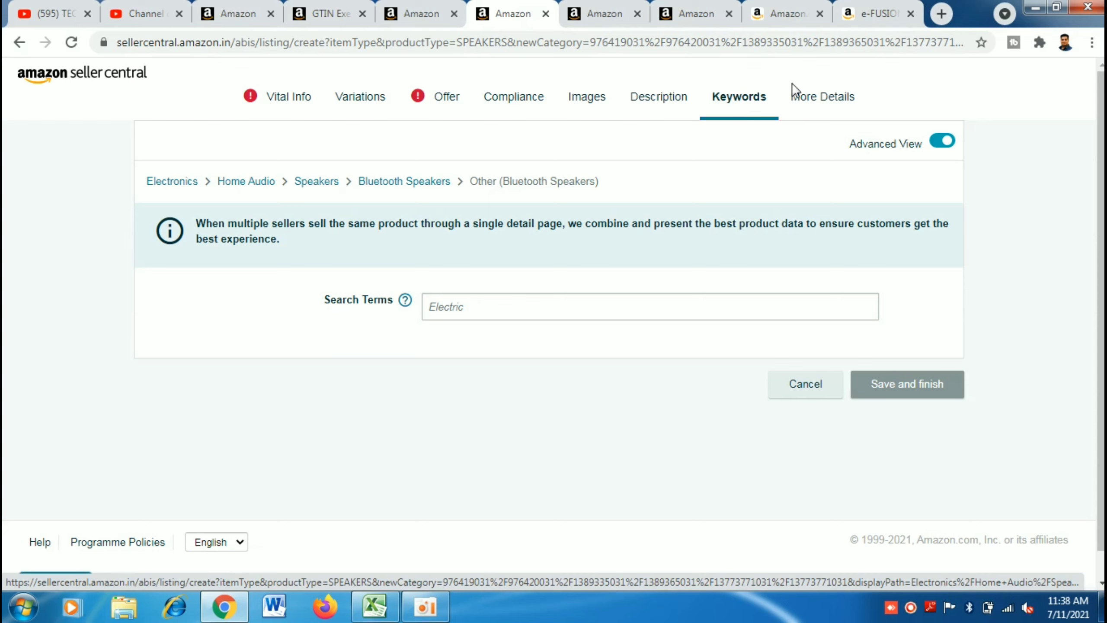
pyautogui.click(818, 99)
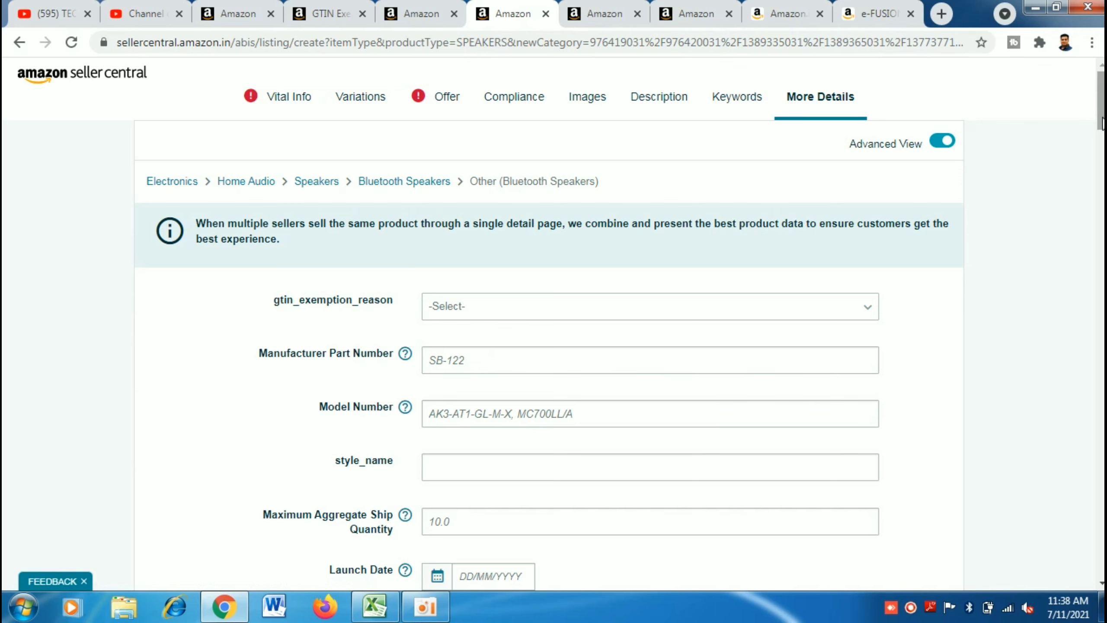
pyautogui.moveTo(1103, 123); pyautogui.dragTo(1103, 136)
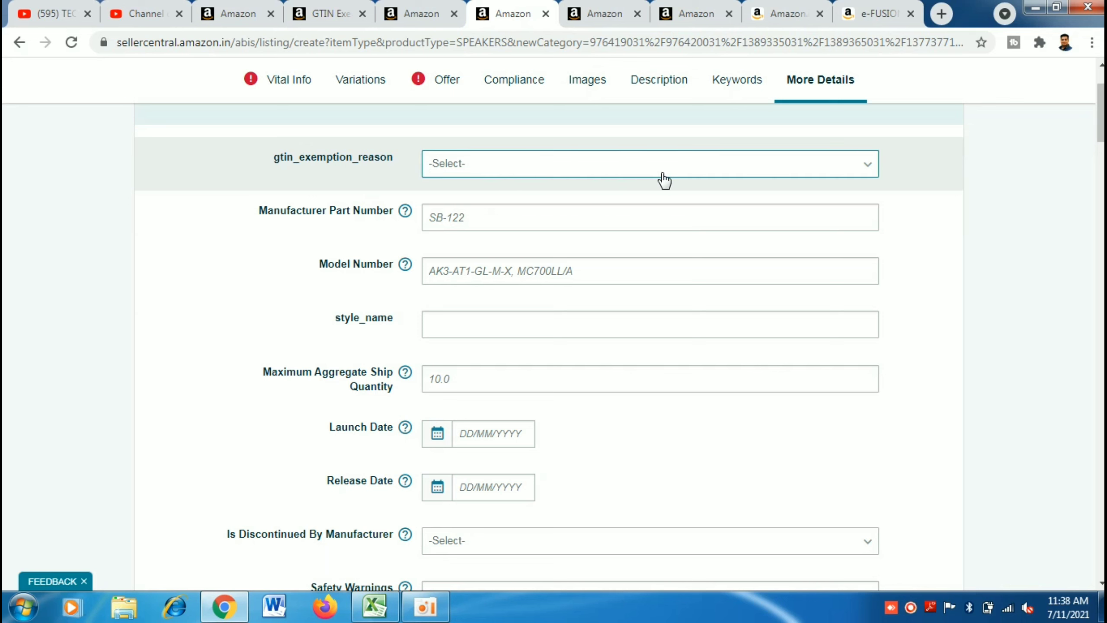
pyautogui.click(686, 179)
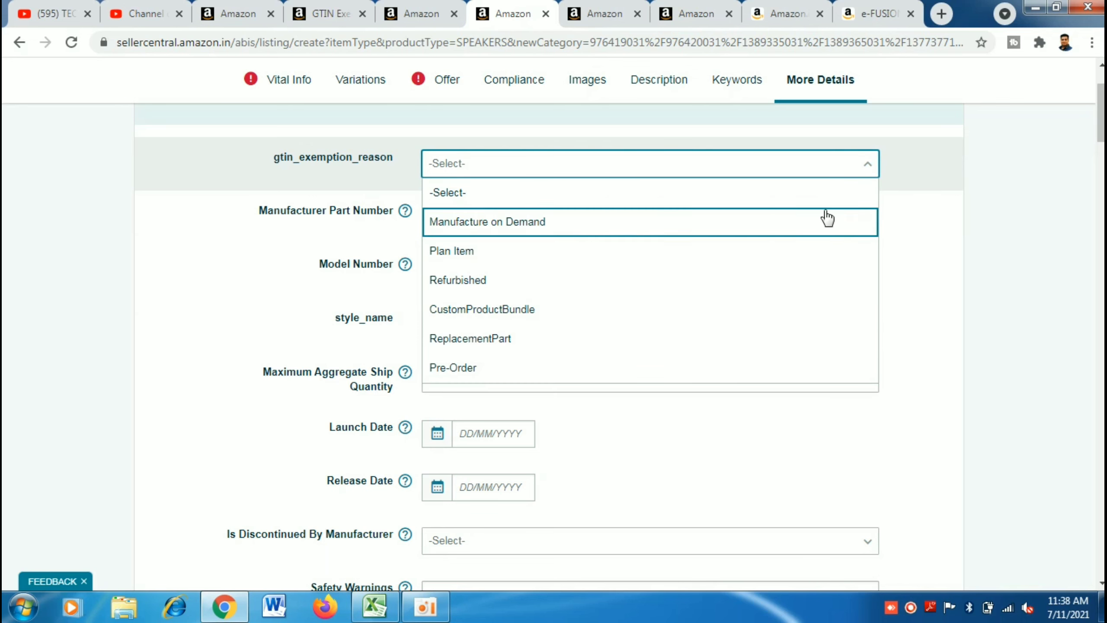
pyautogui.click(994, 169)
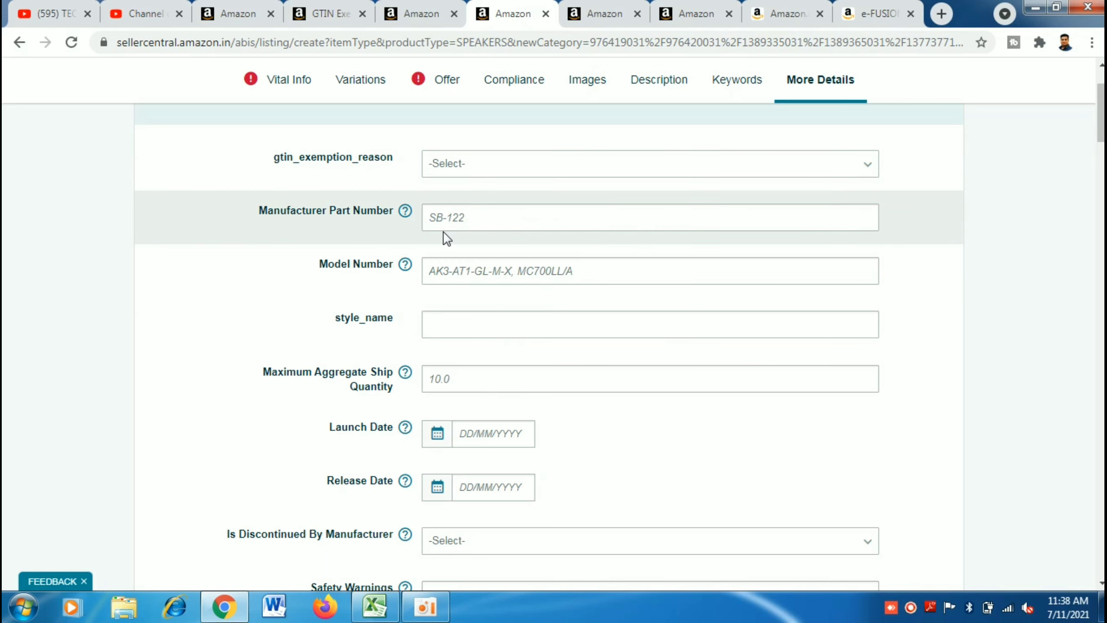
# - Set the speaker listing's Model Number to P003, leaving the Manufacturer Part Number blank
pyautogui.click(500, 217)
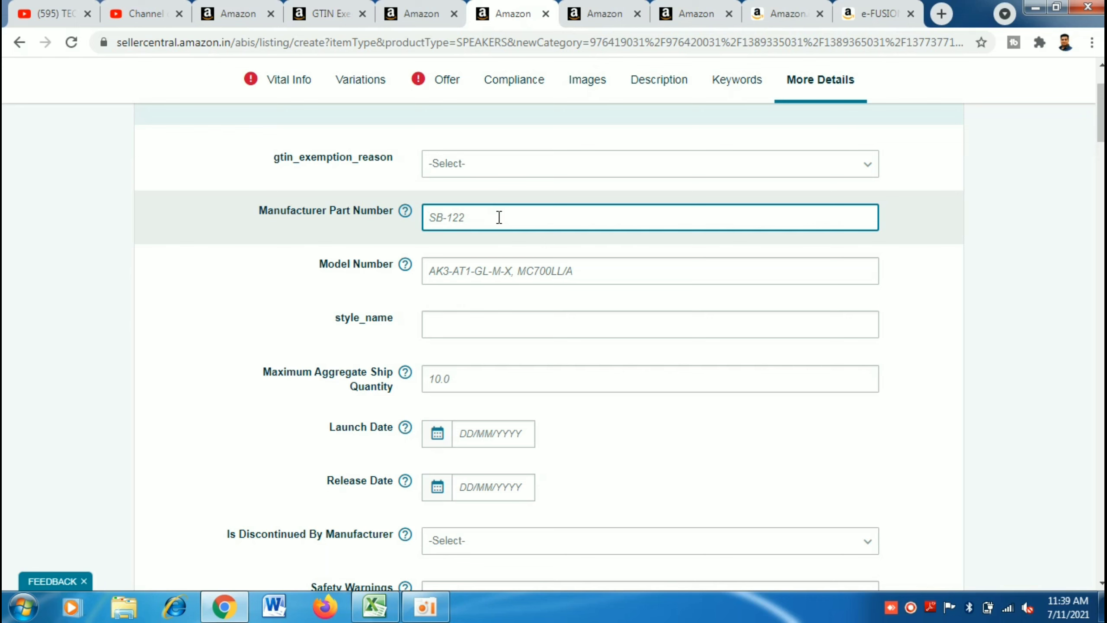
pyautogui.click(480, 271)
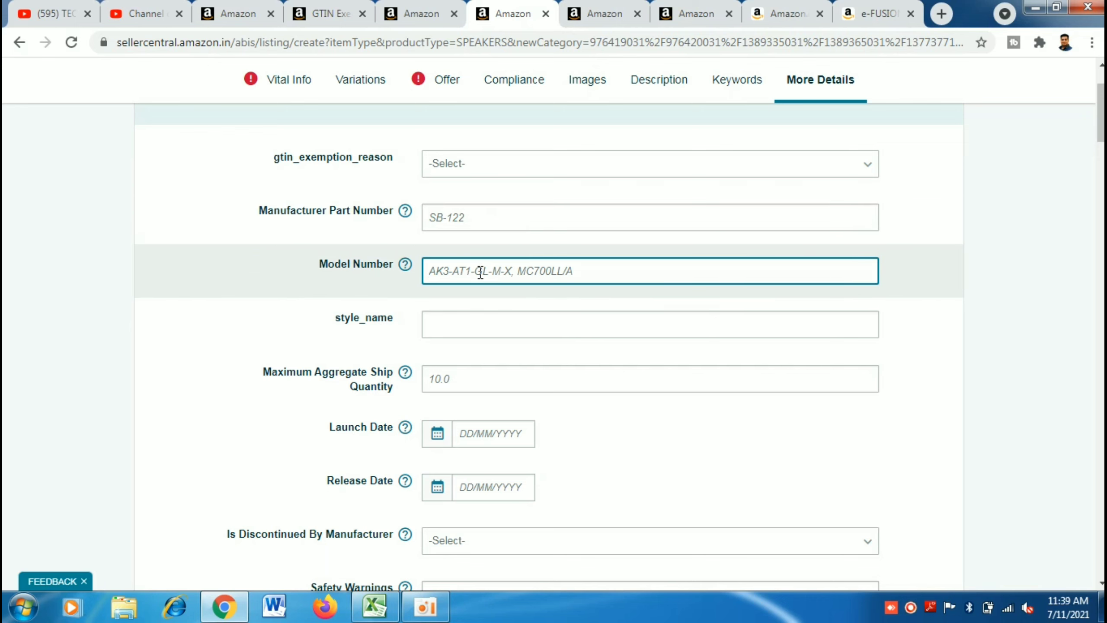
pyautogui.write('P003')
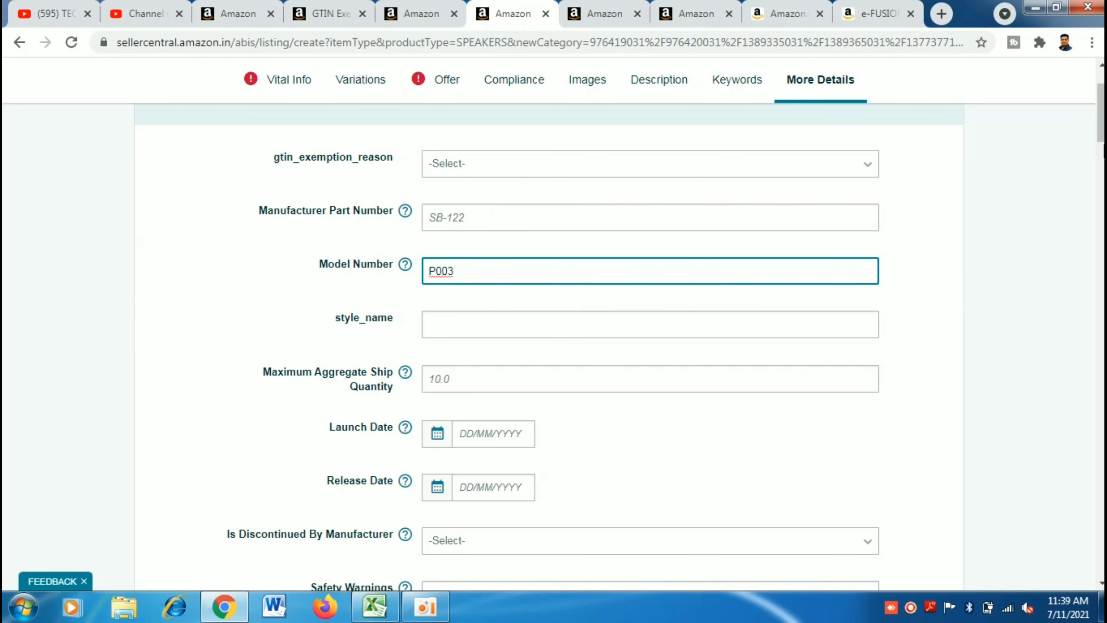
# - Examine the remaining More Details fields, from product and package dimensions through warranty, power and speaker specifications, closing the Windows color scheme prompt
pyautogui.moveTo(1103, 144); pyautogui.dragTo(1103, 182)
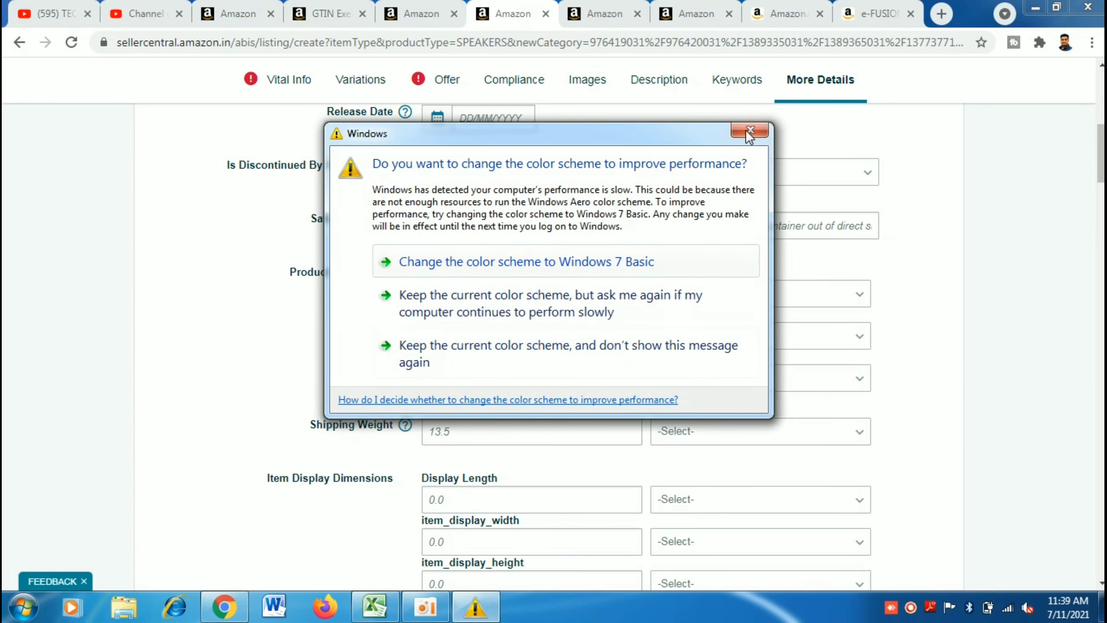
pyautogui.click(746, 133)
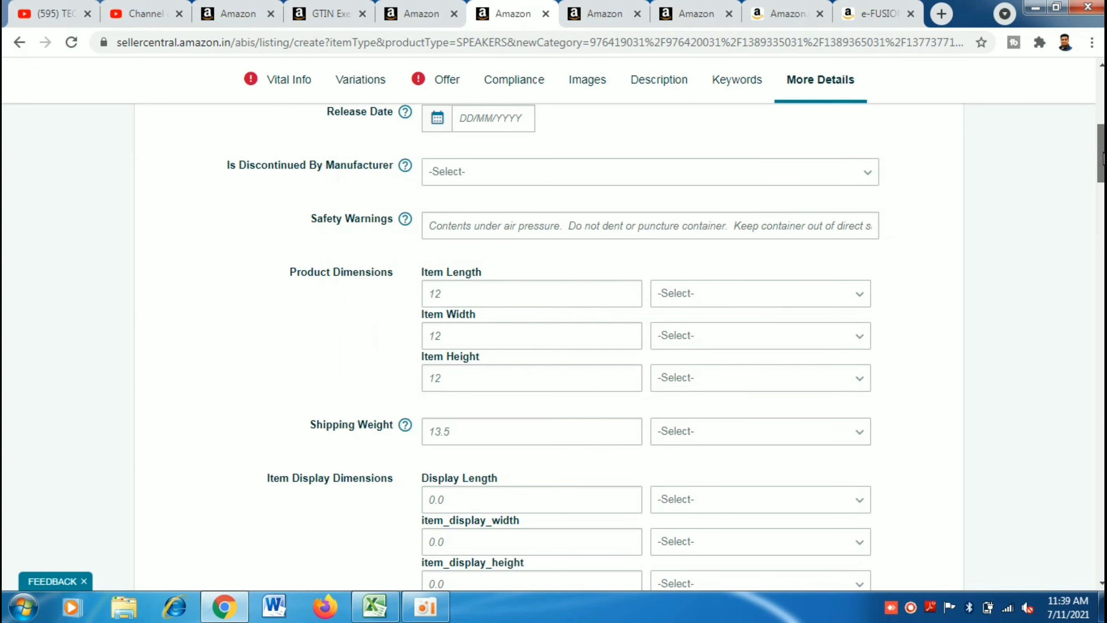
pyautogui.scroll(-3, 1104, 159)
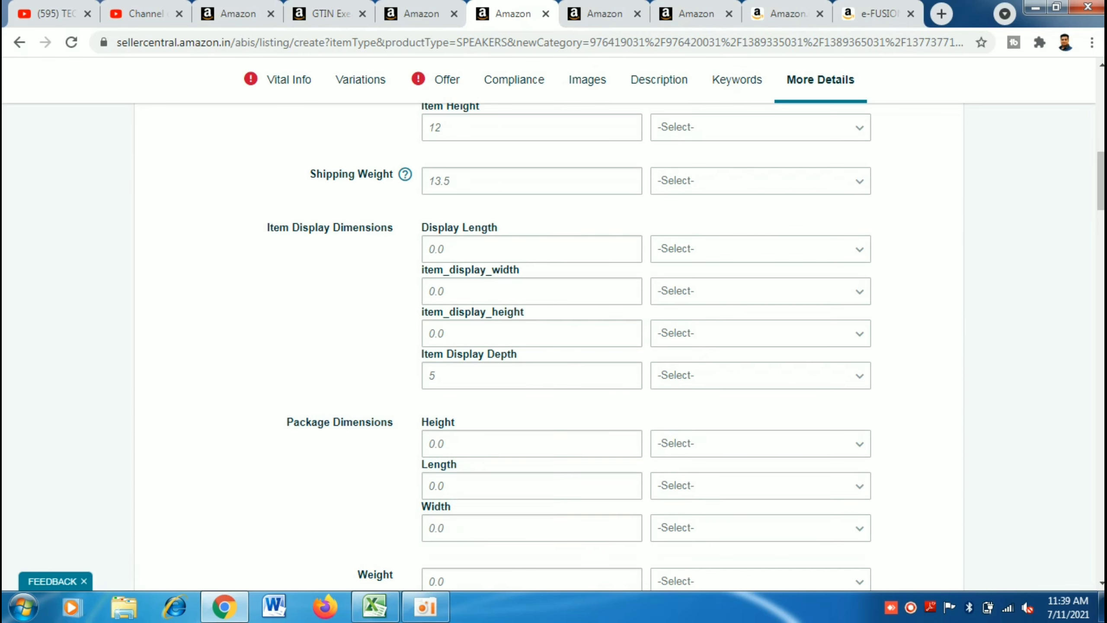
pyautogui.scroll(-2, 546, 297)
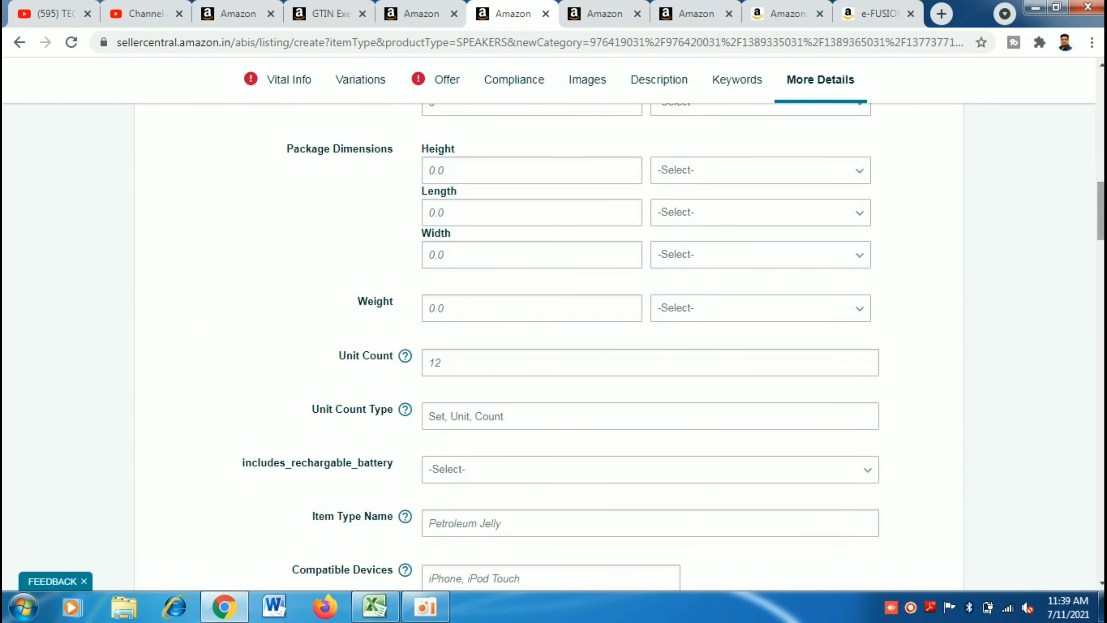
pyautogui.scroll(-2, 703, 256)
pyautogui.scroll(-3, 668, 348)
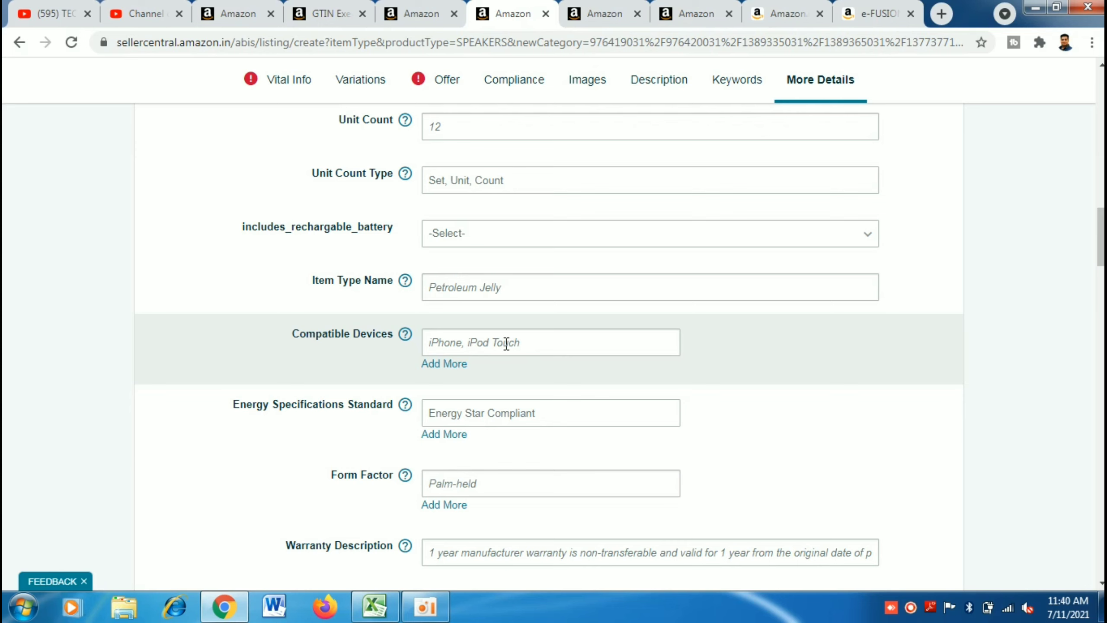
pyautogui.moveTo(1101, 251); pyautogui.dragTo(1101, 283)
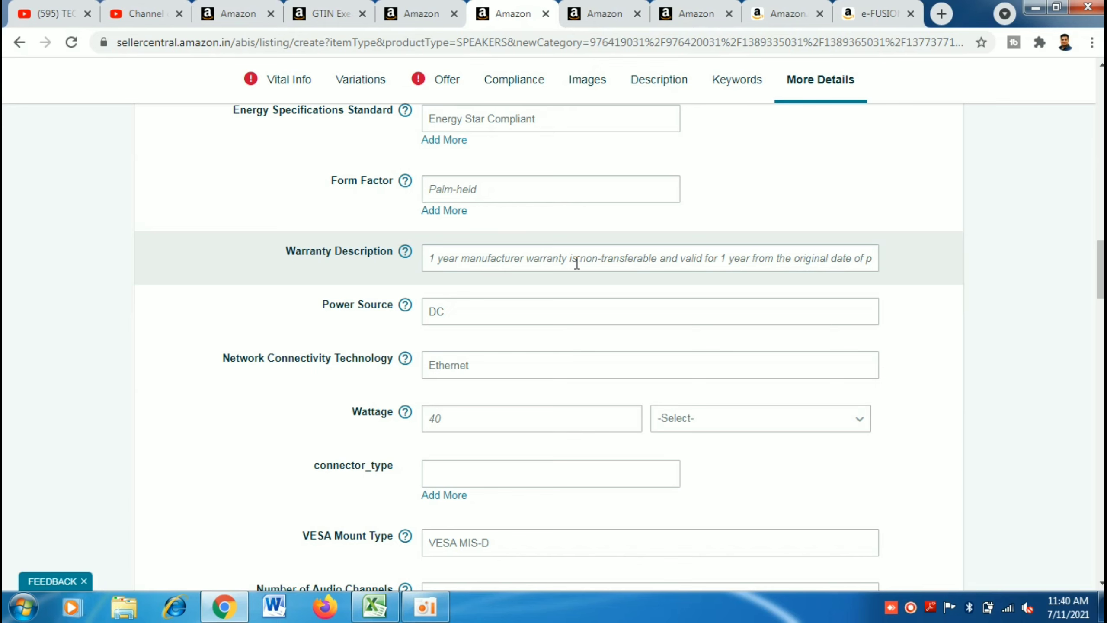
pyautogui.moveTo(1101, 271); pyautogui.dragTo(1102, 547)
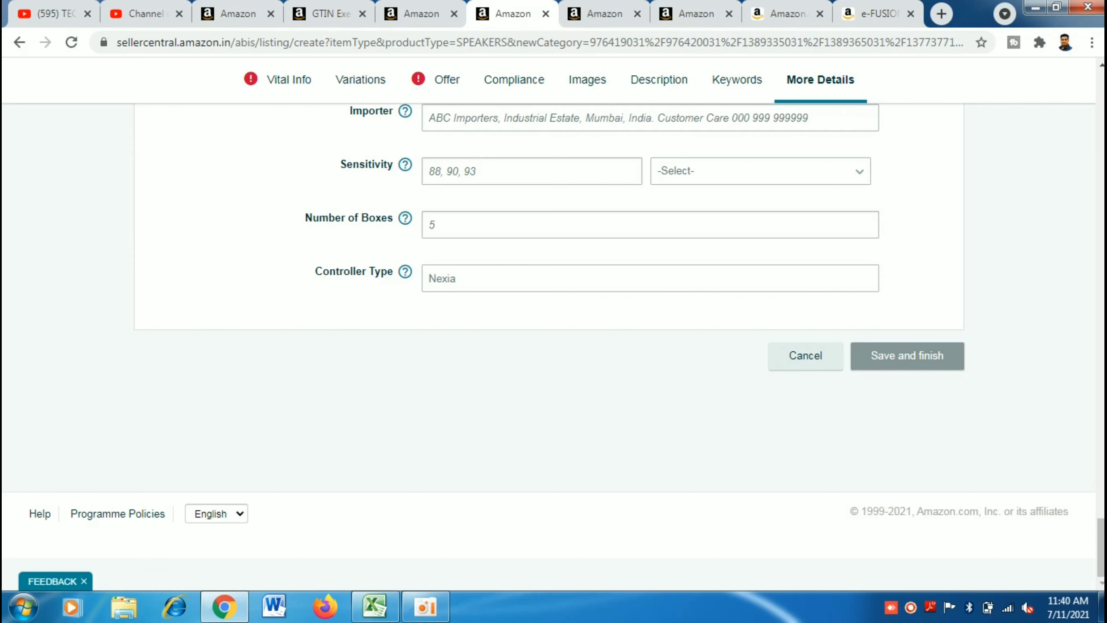
pyautogui.scroll(15, 553, 345)
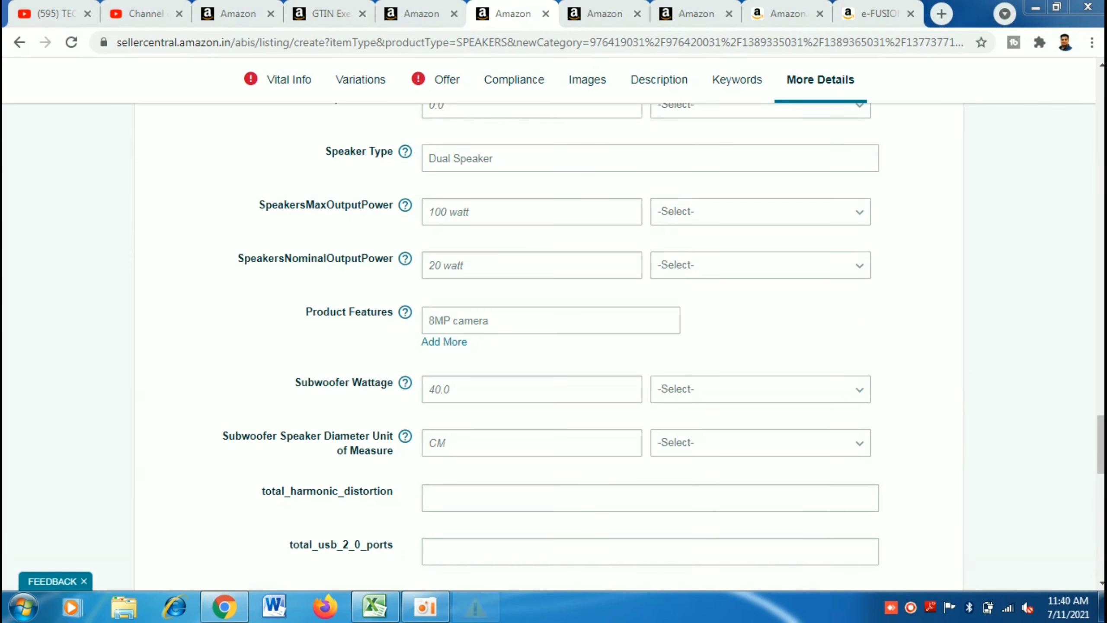